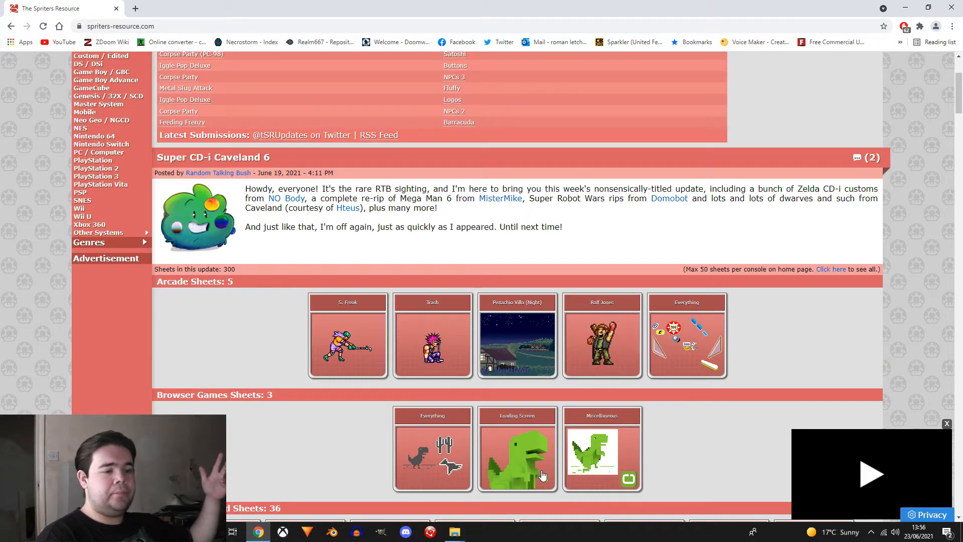
Dismiss the floating video ad and search the sprite site for Health
left_click(946, 424)
scroll(947, 428, "up", 3)
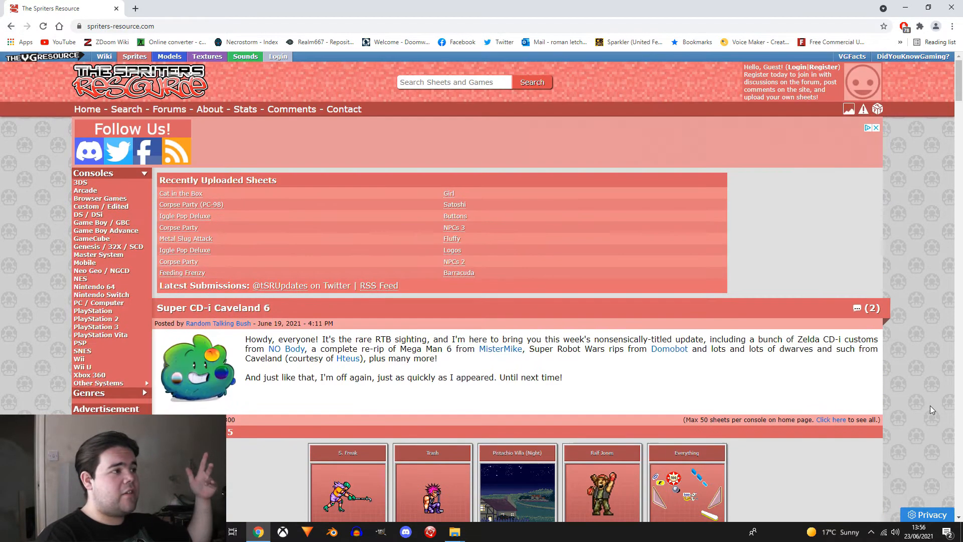
left_click(423, 85)
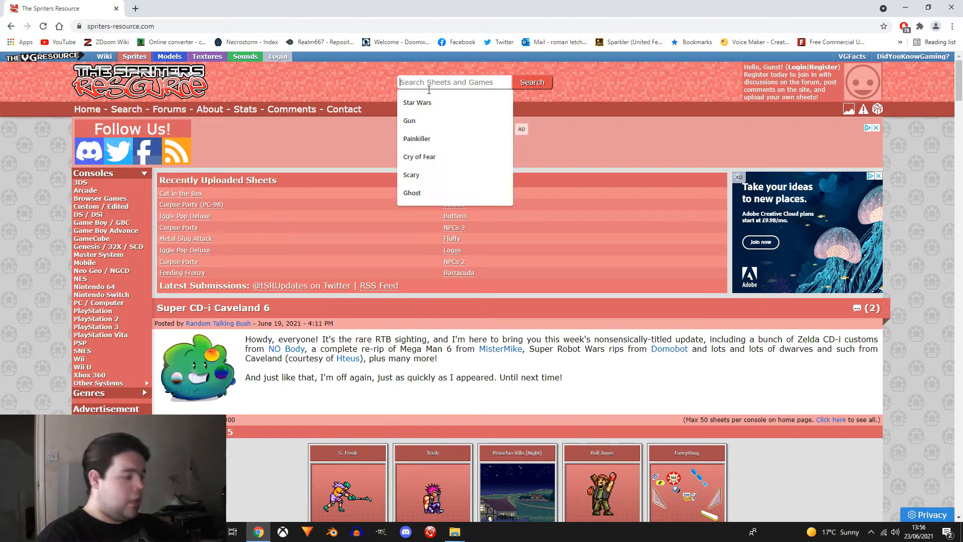
type("Health")
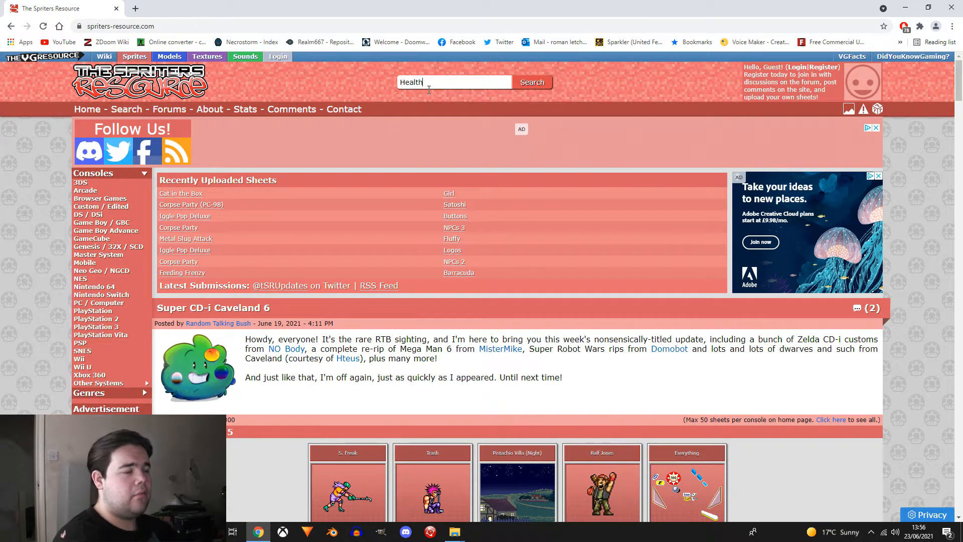
key("Return")
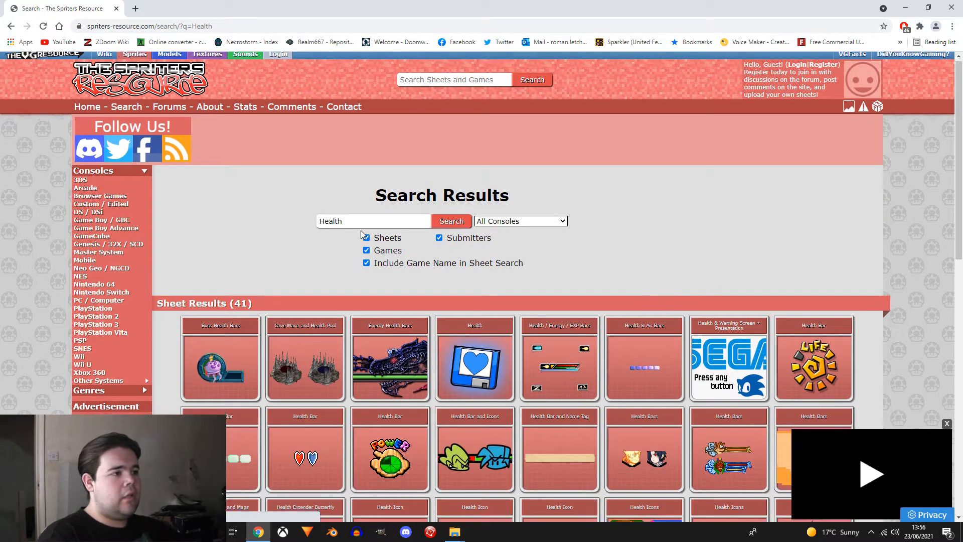
Open the full view of the Diablo 2 Mana and Health Pylon sheet and download it
left_click(391, 366)
left_click(452, 316)
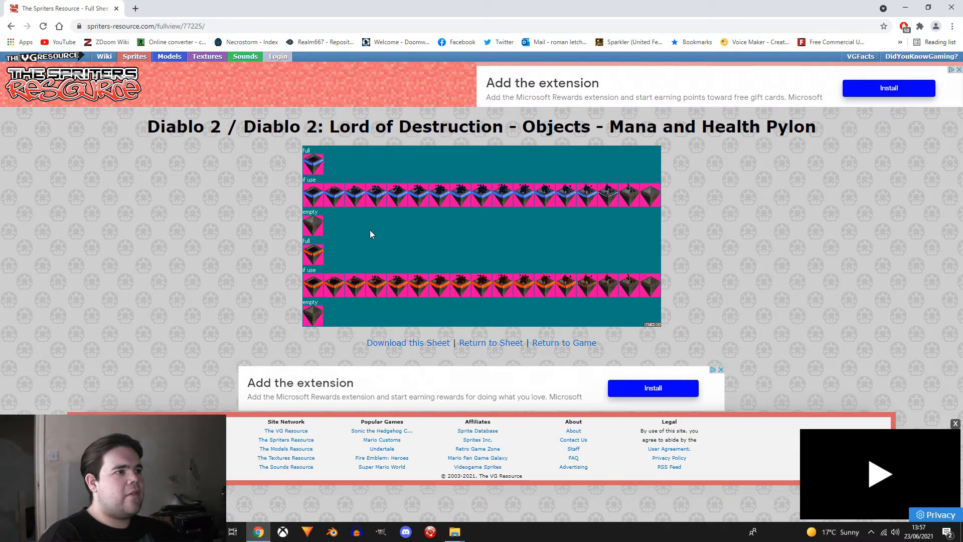
left_click(416, 344)
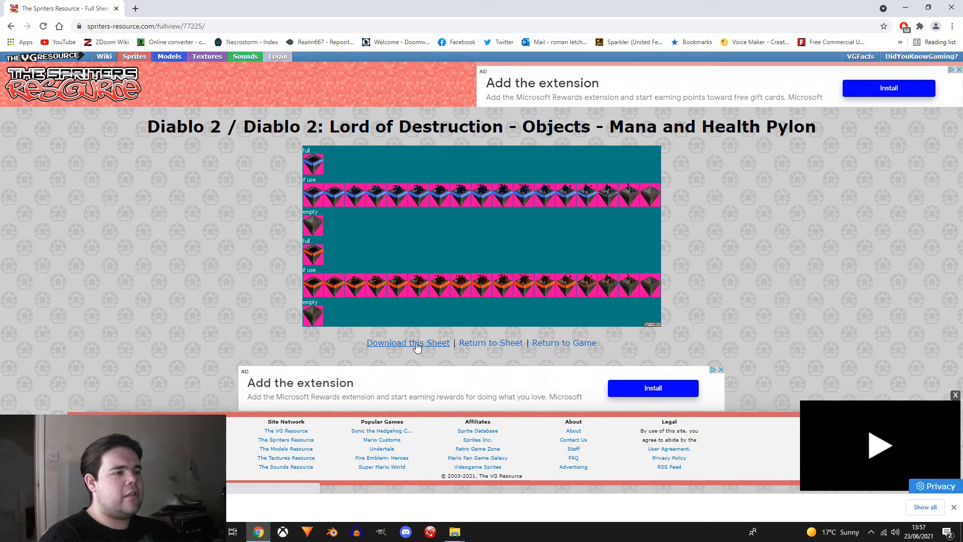
Go back from the full-size sheet view and search the site for Bullets
key("alt+Left")
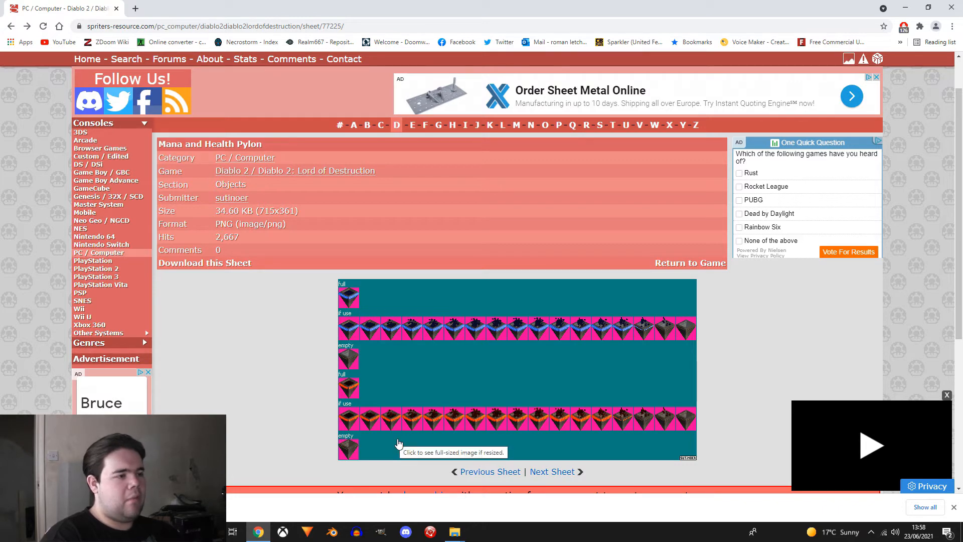
scroll(259, 363, "up", 1)
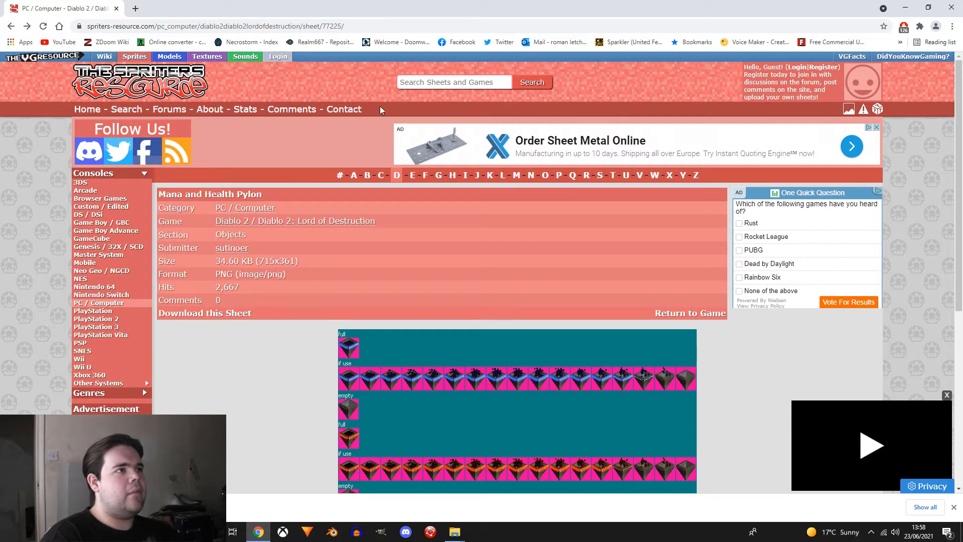
left_click(430, 91)
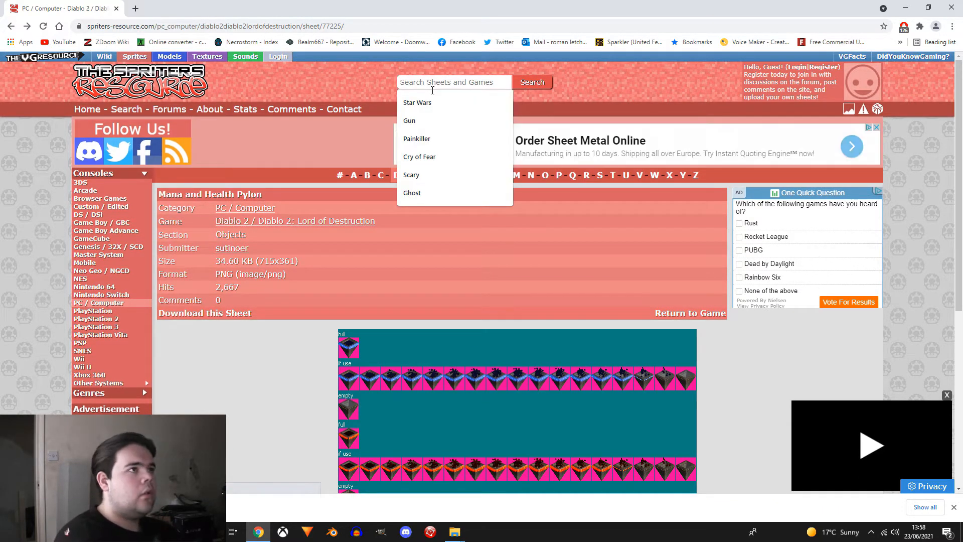
type("Bullets")
key("Return")
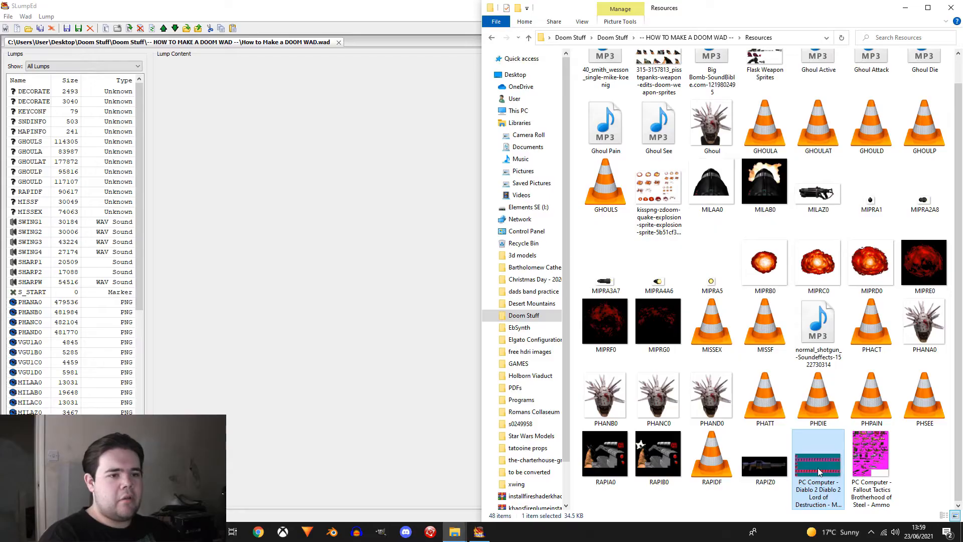
Open the Diablo 2 Mana and Health Pylon sheet from the Resources folder in GIMP
right_click(817, 468)
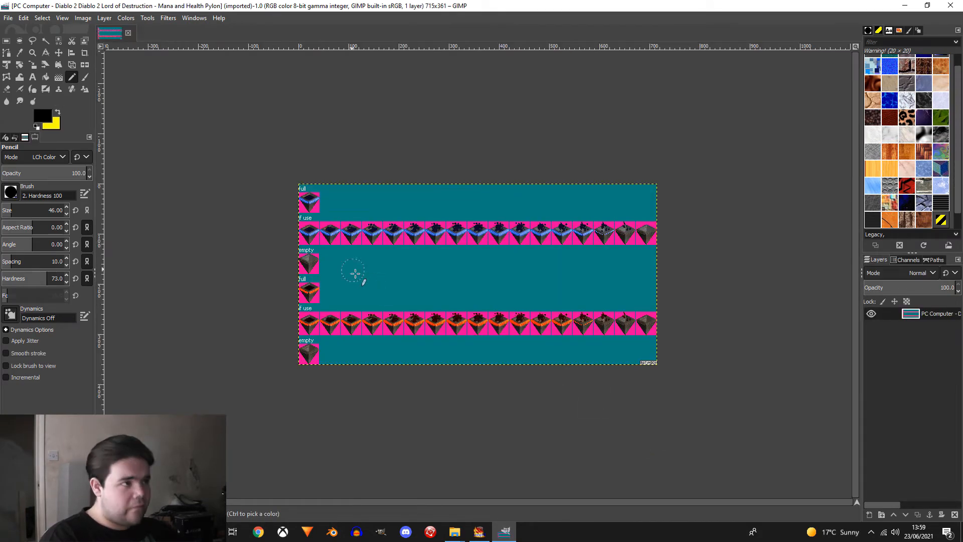
scroll(316, 233, "up", 3, "ctrl")
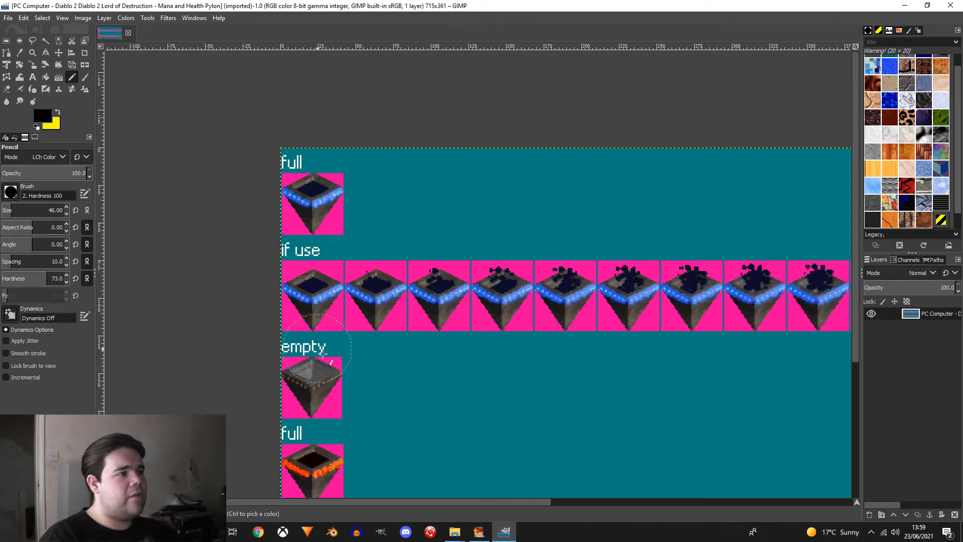
scroll(327, 368, "up", 2, "ctrl")
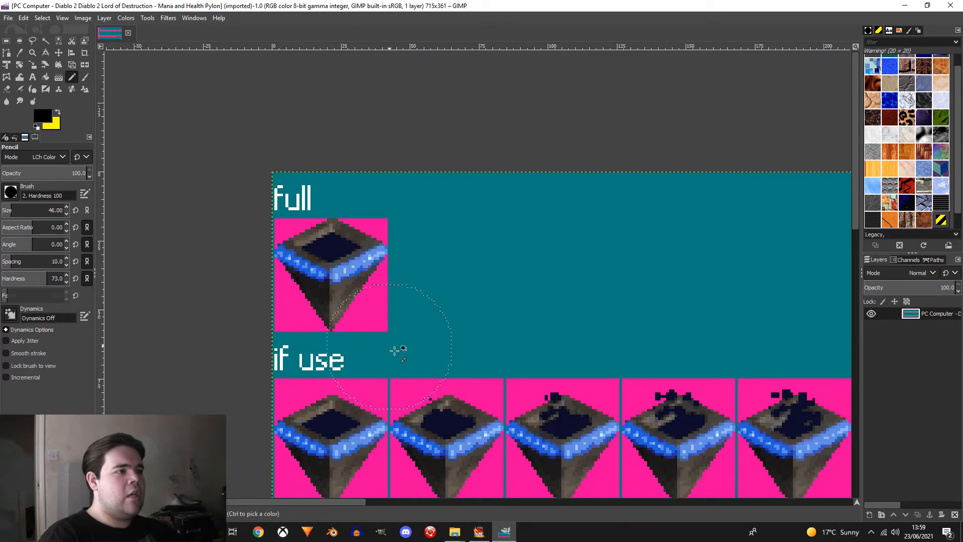
scroll(394, 351, "up", 2, "ctrl")
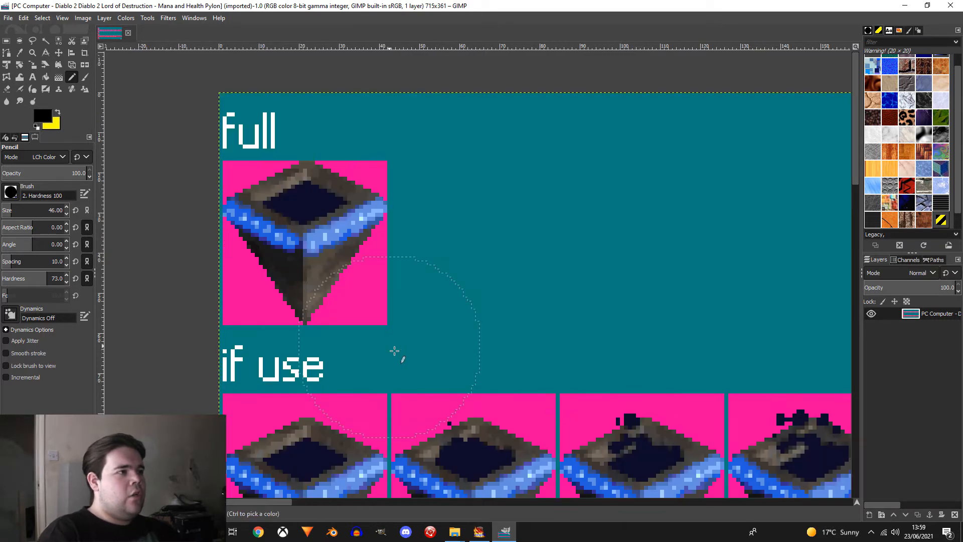
Select the 41 × 41 px tile of the full blue pylon with Rectangle Select and copy it
left_click(7, 42)
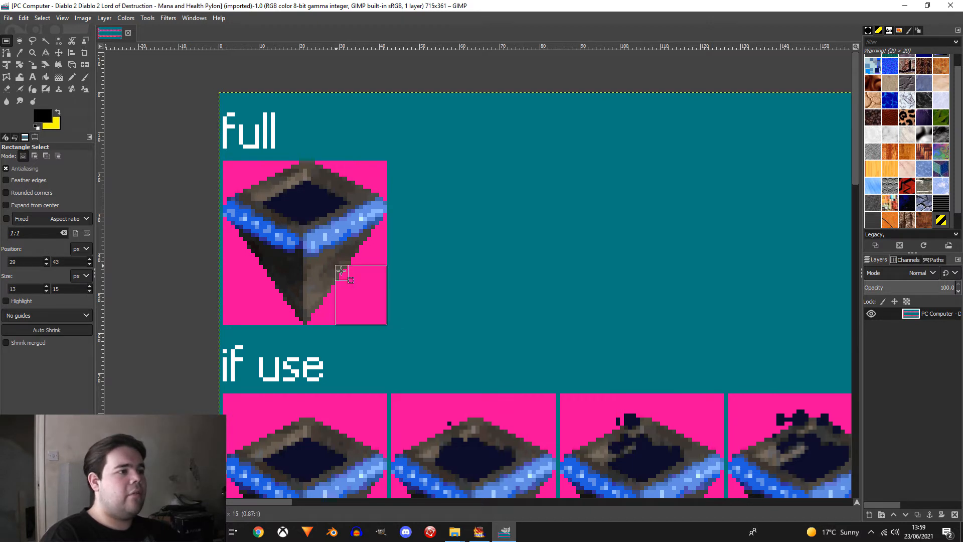
scroll(393, 234, "up", 2, "ctrl")
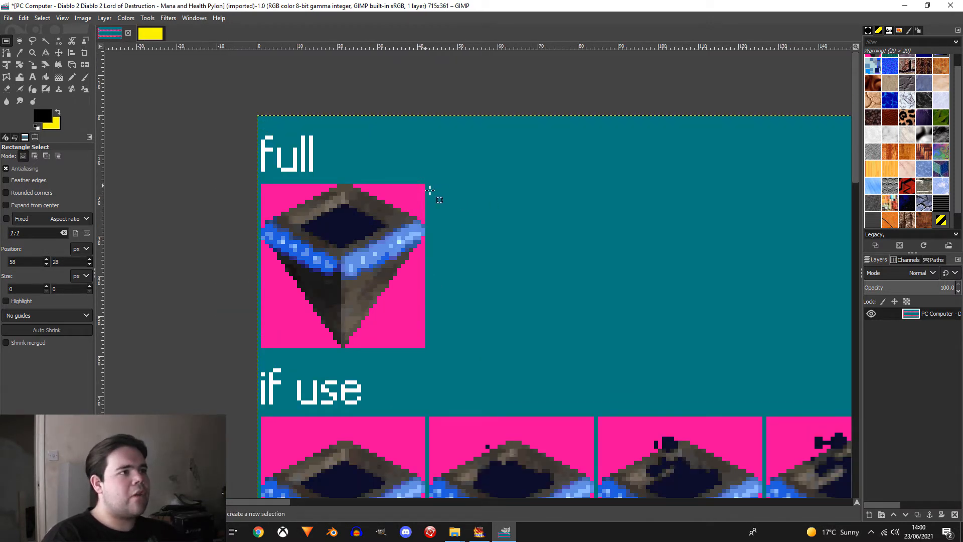
left_click_drag(426, 184, 266, 352)
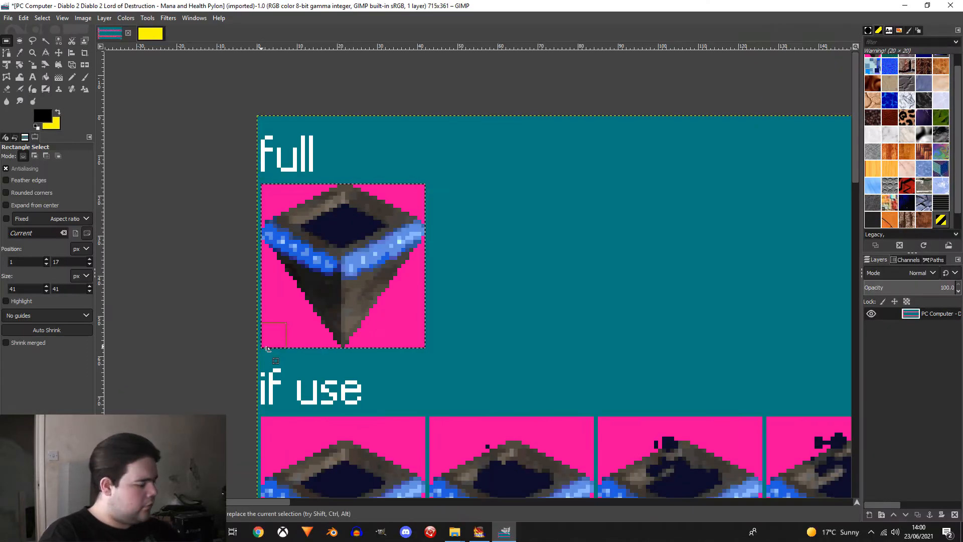
key("ctrl+c")
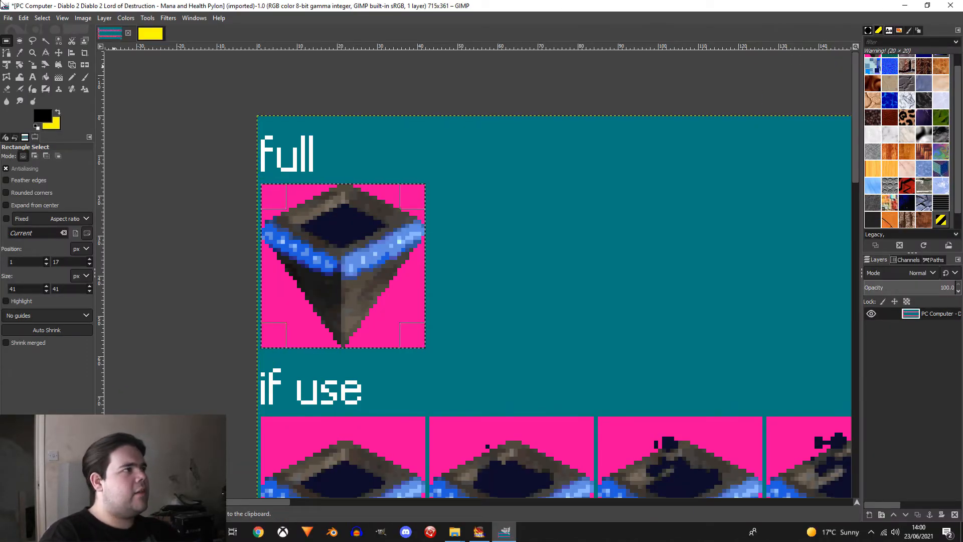
Create a new image 41 px wide and 41 px high
left_click(8, 18)
left_click(22, 29)
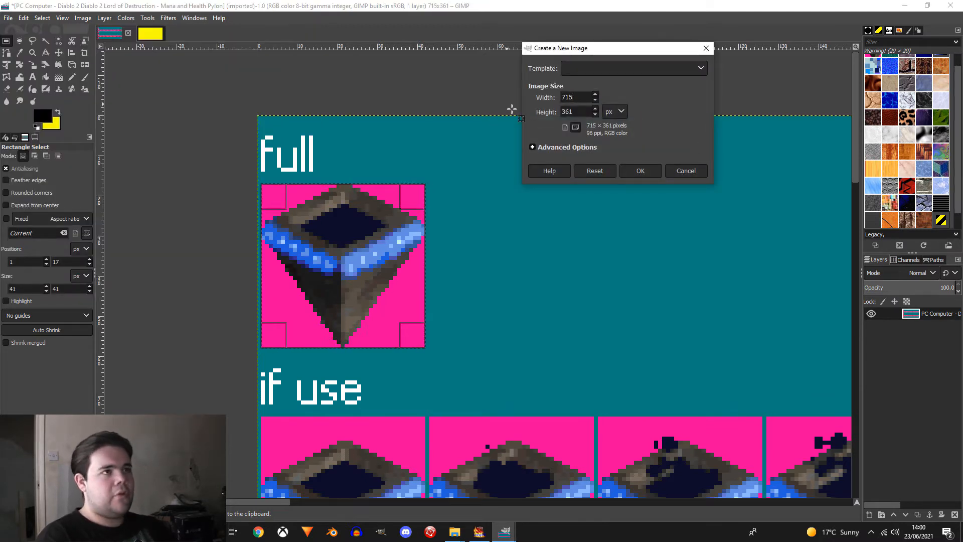
type("41")
double_click(583, 98)
type("41")
key("Tab")
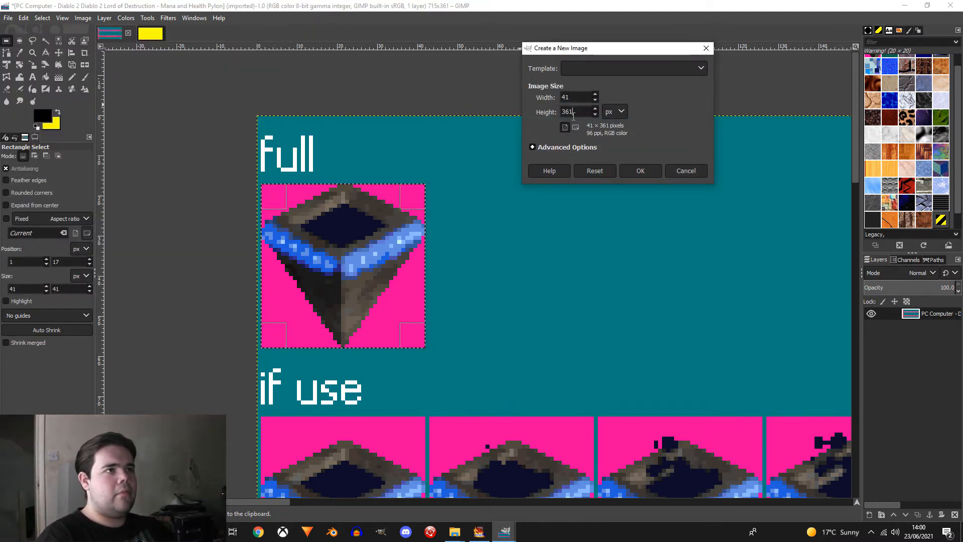
type("41")
left_click(634, 171)
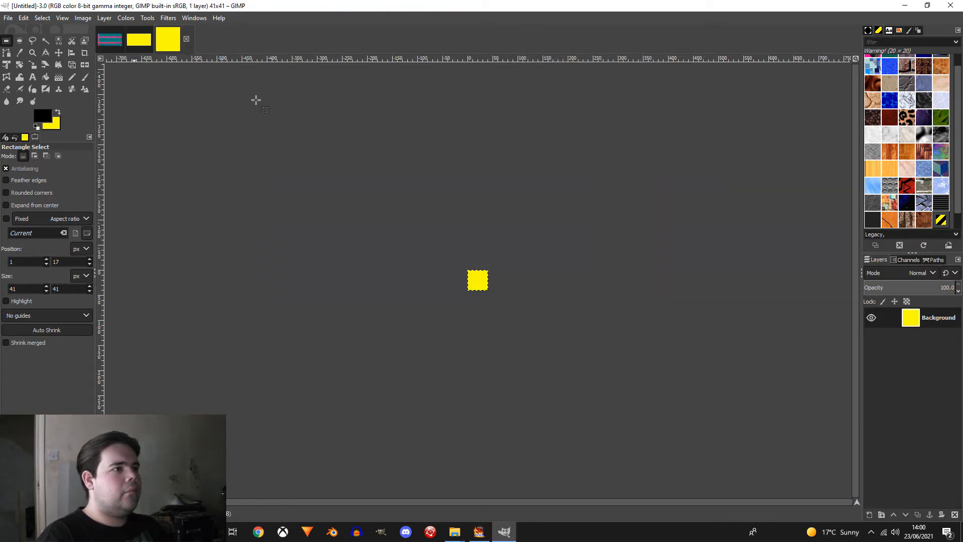
Paste the copied pylon into the new image as its own layer and delete the yellow Background layer
scroll(522, 299, "up", 2, "ctrl")
scroll(522, 298, "up", 2, "ctrl")
scroll(197, 187, "up", 2, "ctrl")
scroll(451, 283, "down", 1, "ctrl")
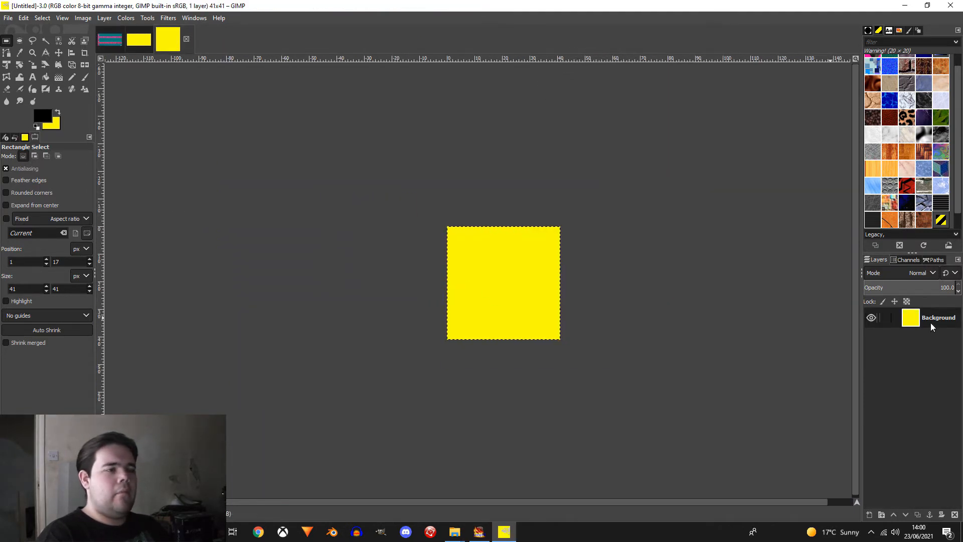
key("ctrl+v")
right_click(933, 318)
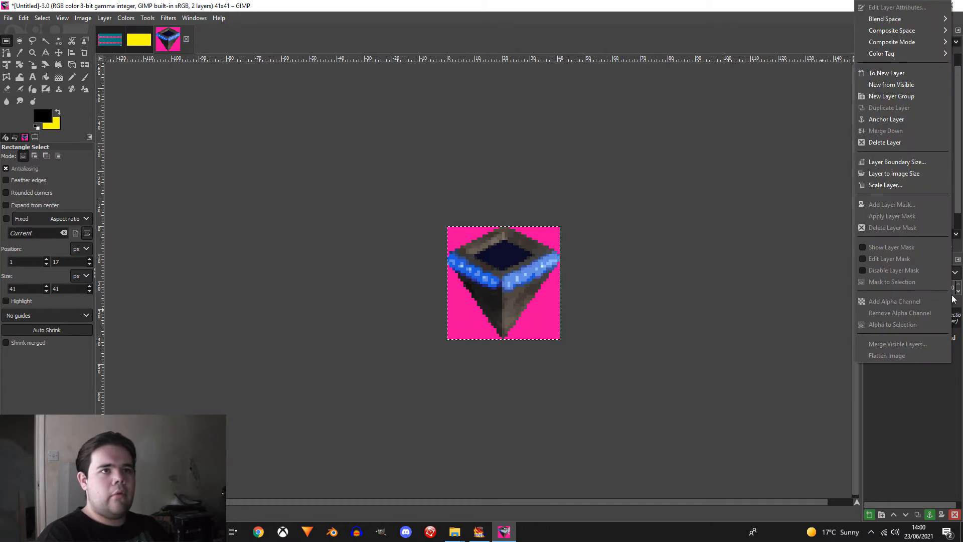
left_click(887, 73)
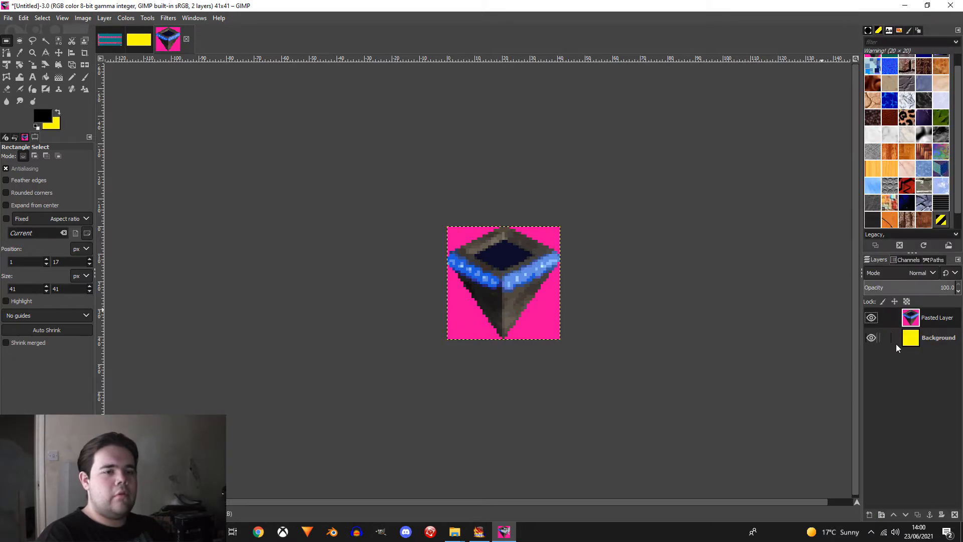
right_click(914, 338)
left_click(841, 142)
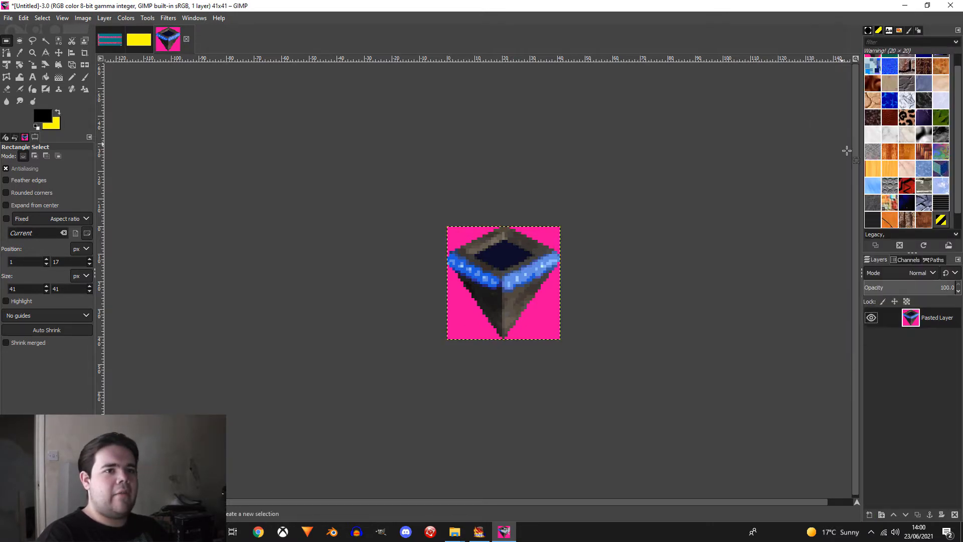
Erase the four pink areas around the pylon to transparency using Fuzzy Select with a threshold of 0
left_click(46, 41)
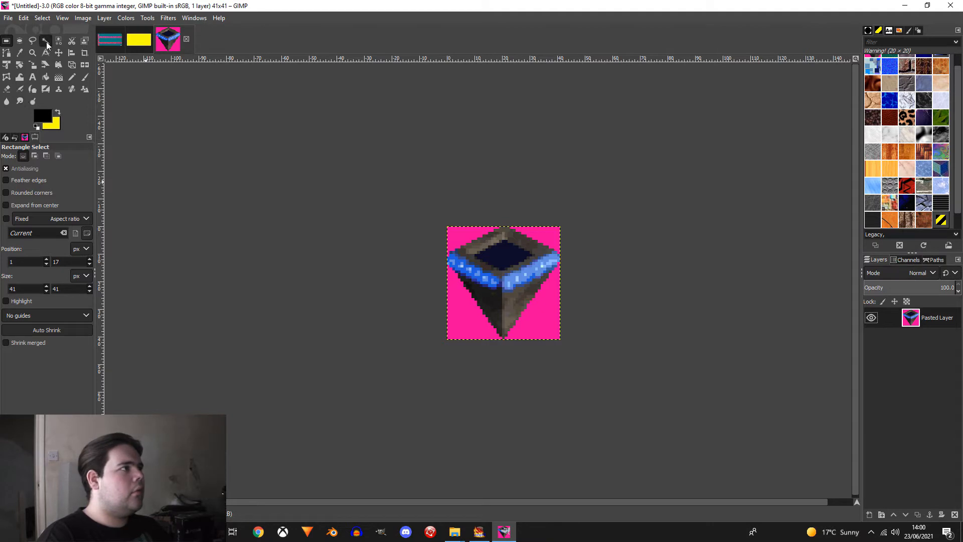
left_click_drag(11, 231, 1, 232)
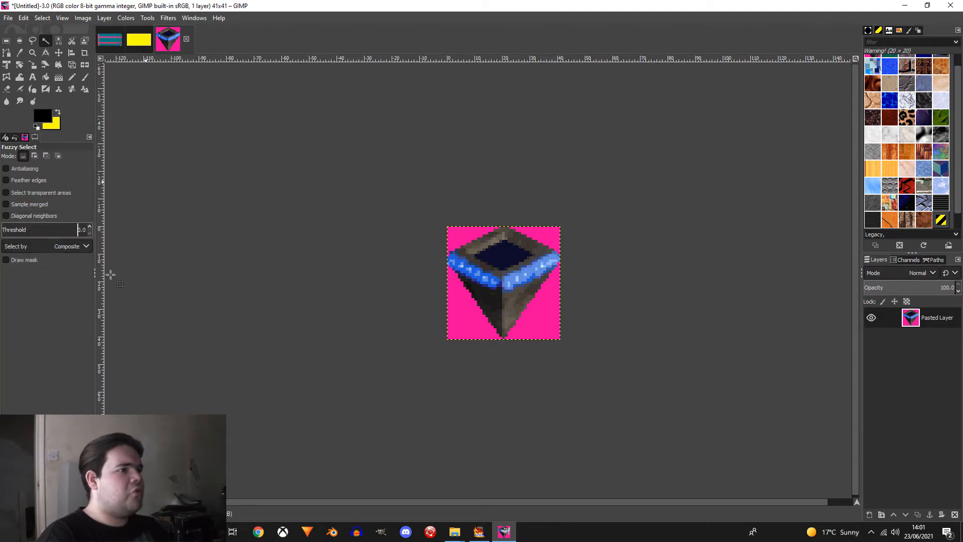
left_click(469, 325)
key("Delete")
left_click(552, 333)
key("Delete")
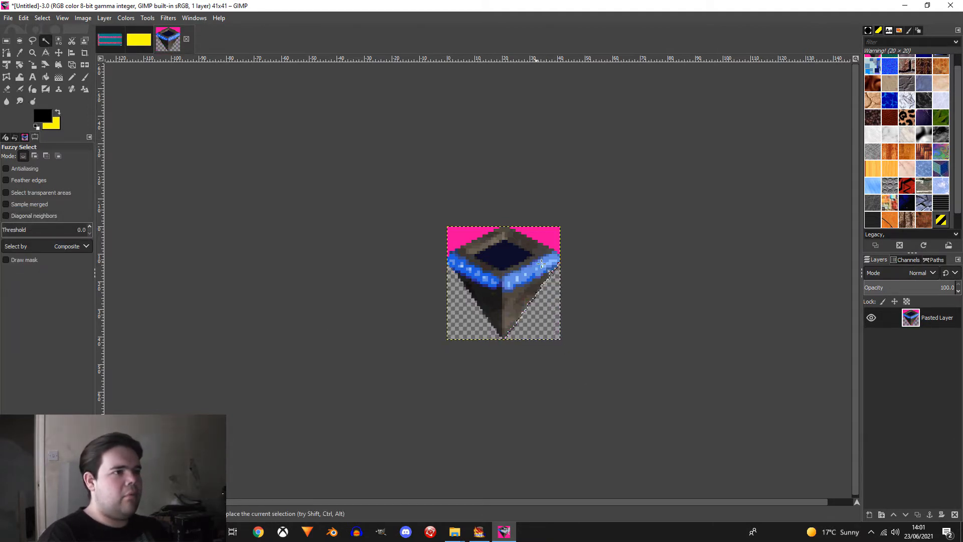
left_click(549, 241)
key("Delete")
left_click(477, 238)
key("Delete")
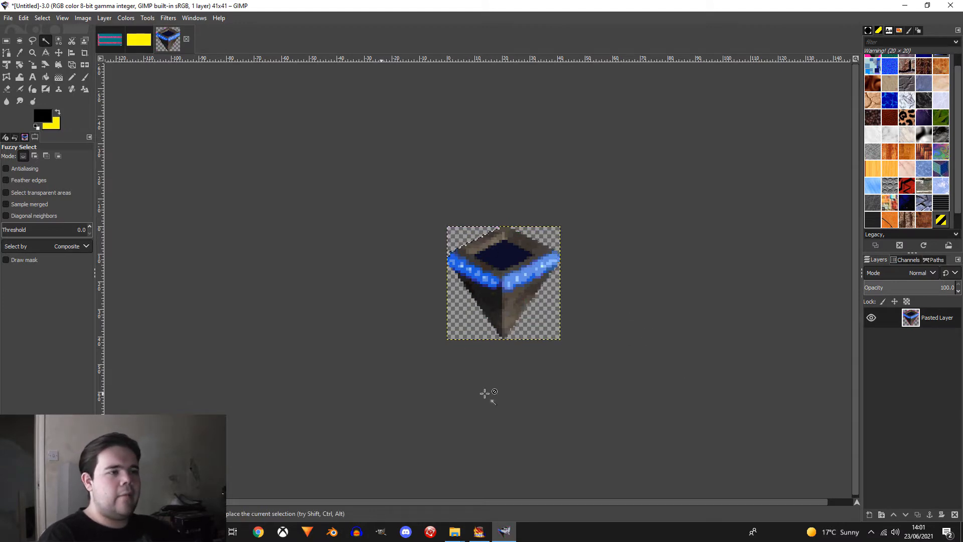
scroll(551, 300, "up", 1, "ctrl")
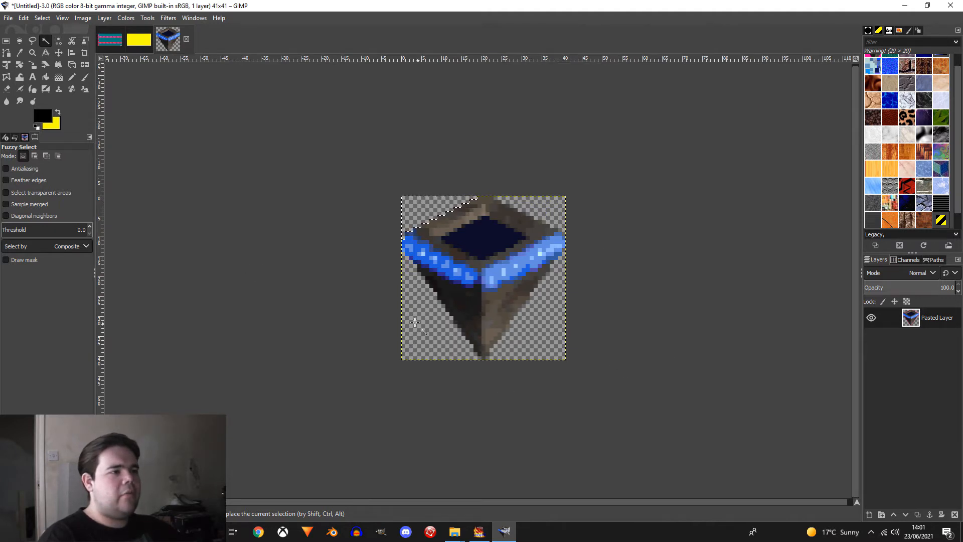
Export the pylon image as HPICA0.png to the Resources folder inside -- HOW TO MAKE A DOOM WAD -- under Doom Stuff on the Desktop
left_click(7, 19)
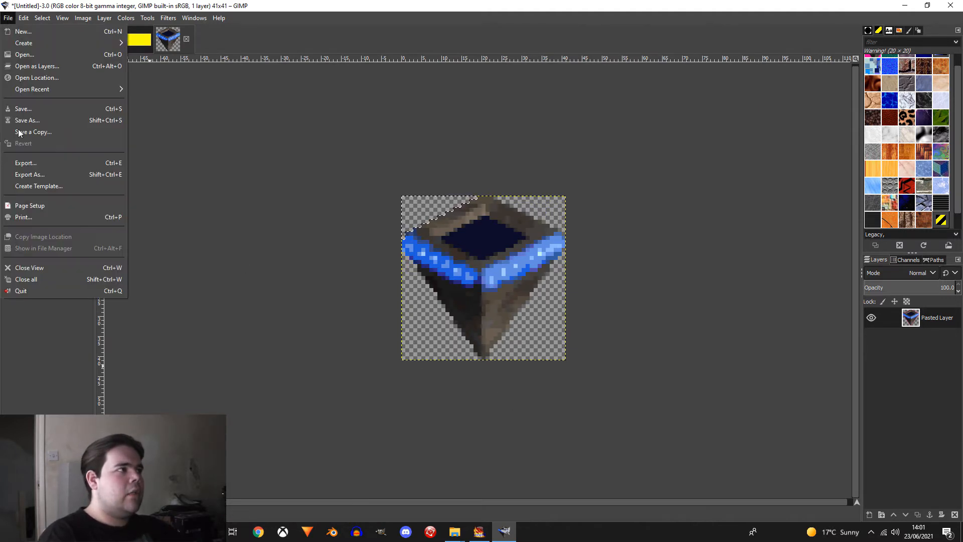
left_click(30, 174)
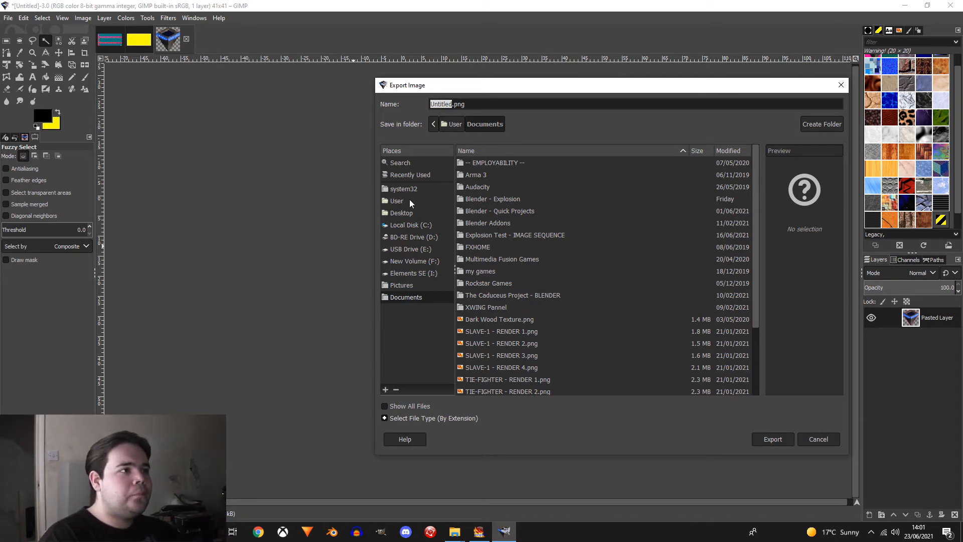
left_click(403, 214)
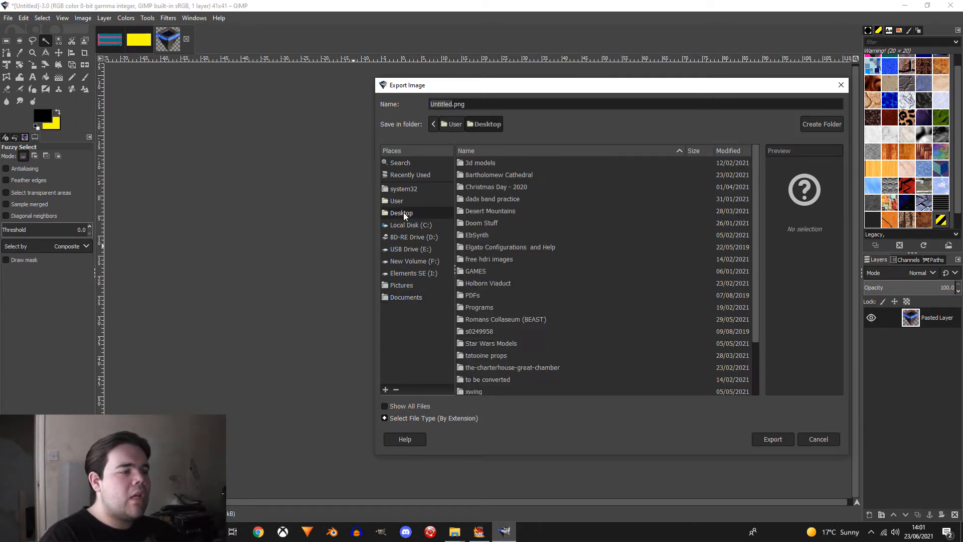
double_click(491, 221)
double_click(500, 163)
double_click(500, 161)
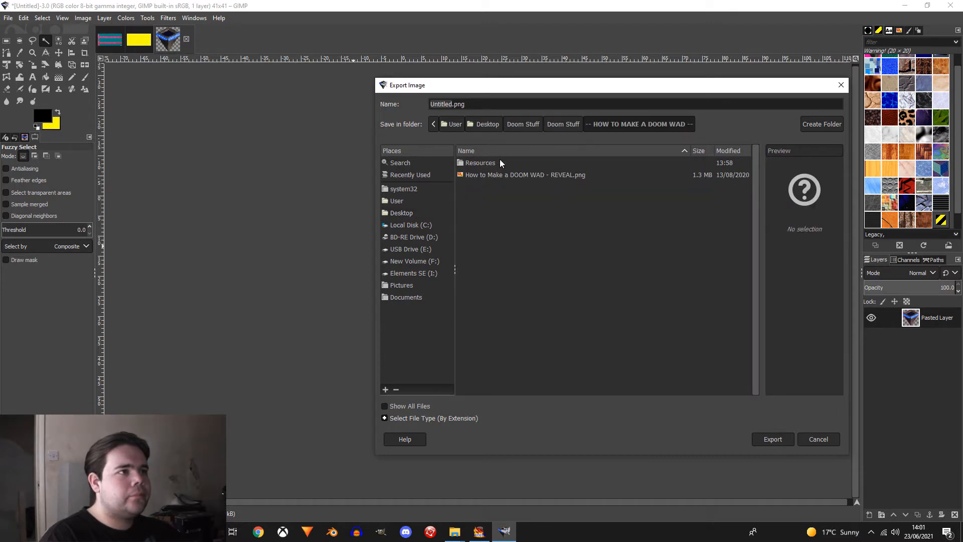
double_click(473, 163)
double_click(444, 105)
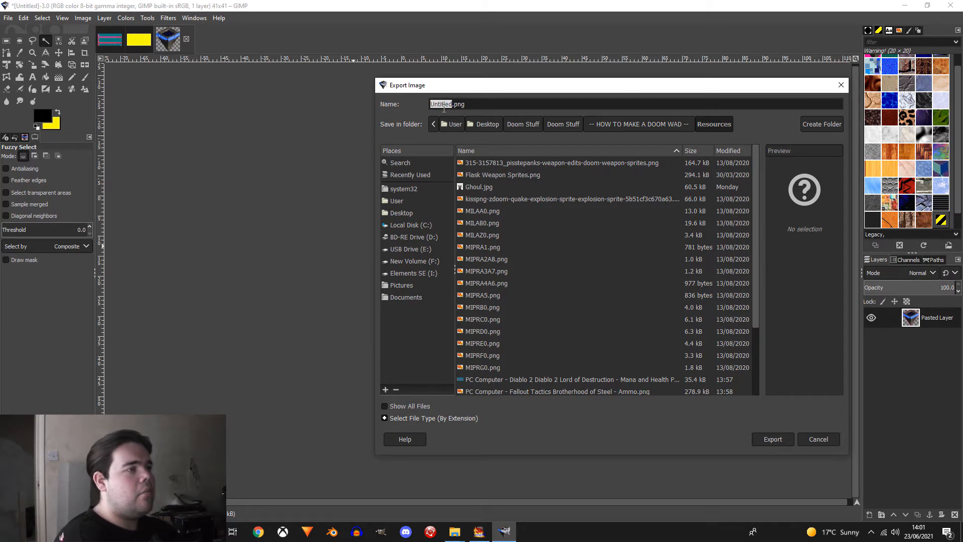
type("HPICA0")
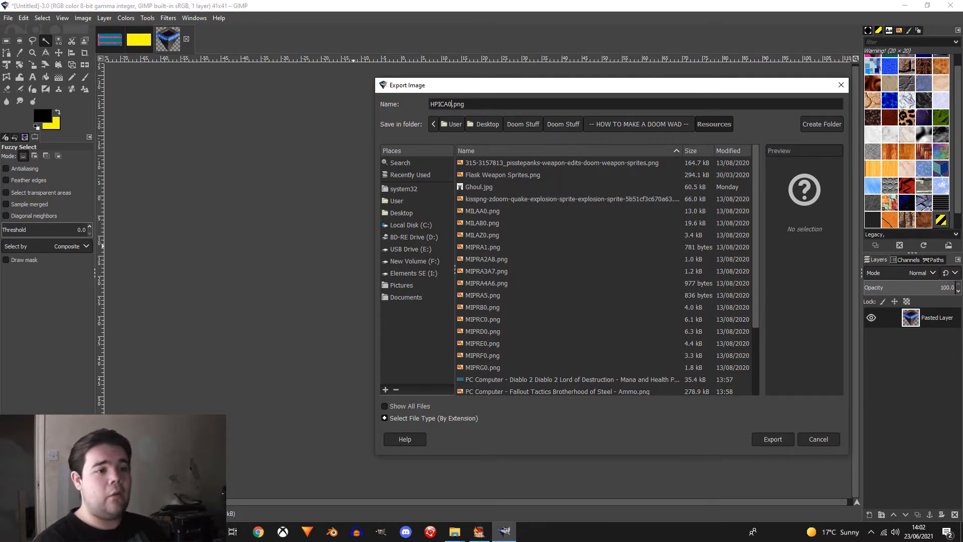
left_click(761, 441)
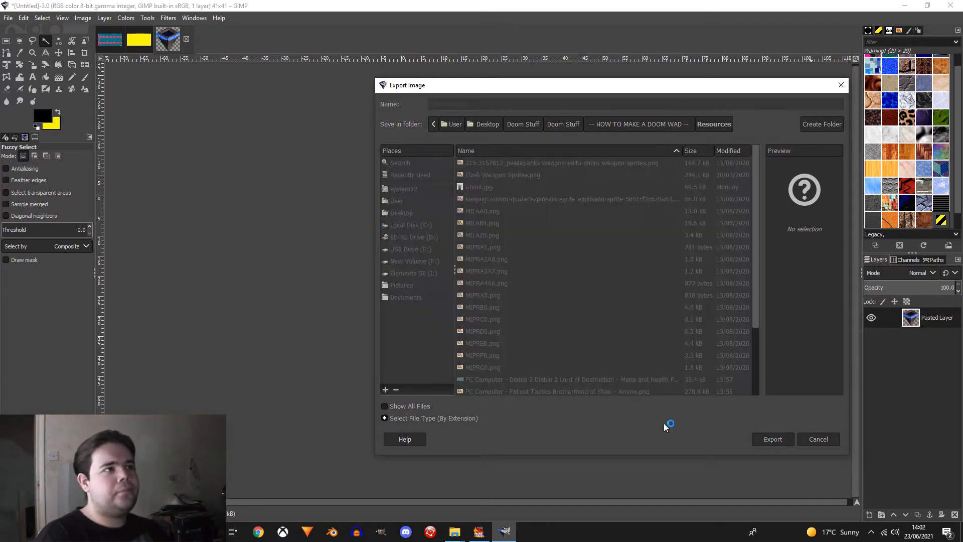
Look through the other pylons on the Mana and Health Pylon sheet and return to the cut-out pylon image
left_click(103, 44)
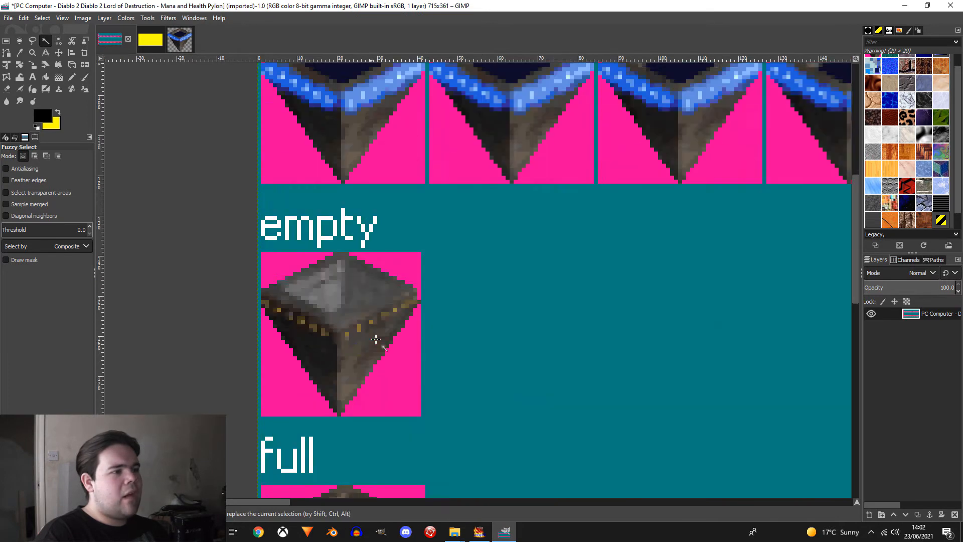
scroll(376, 338, "down", 10)
scroll(376, 339, "down", 5)
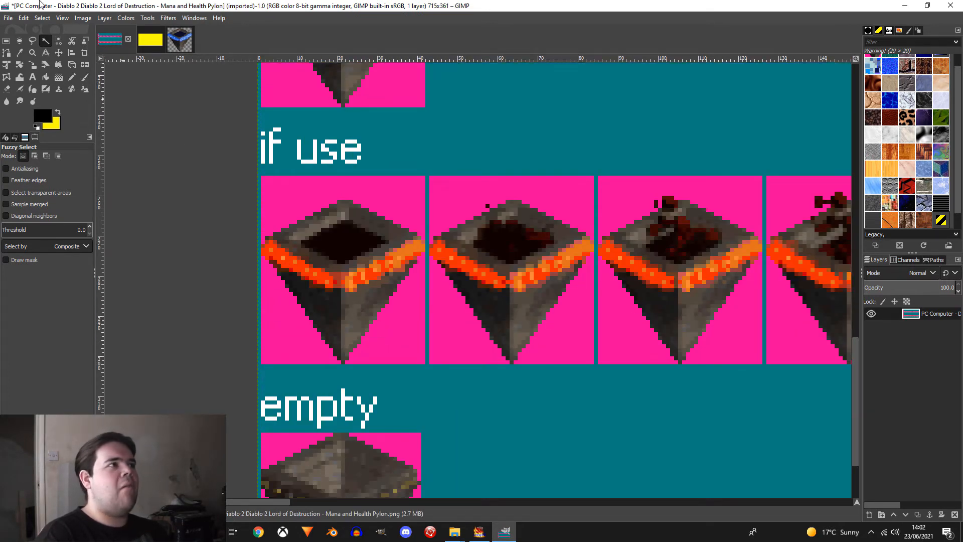
left_click(179, 39)
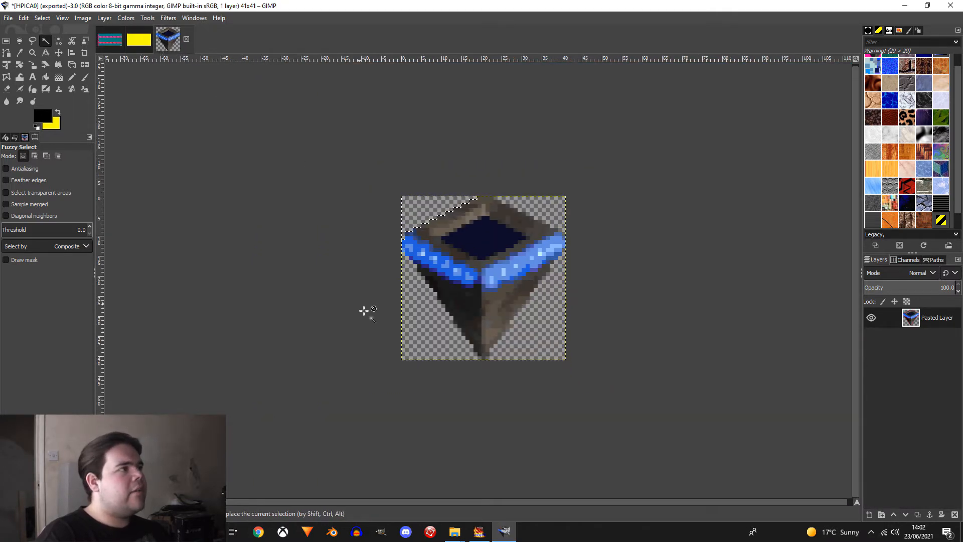
Set up the Pencil in LCh Color mode with the foreground colour set to green 00ff00
left_click(73, 76)
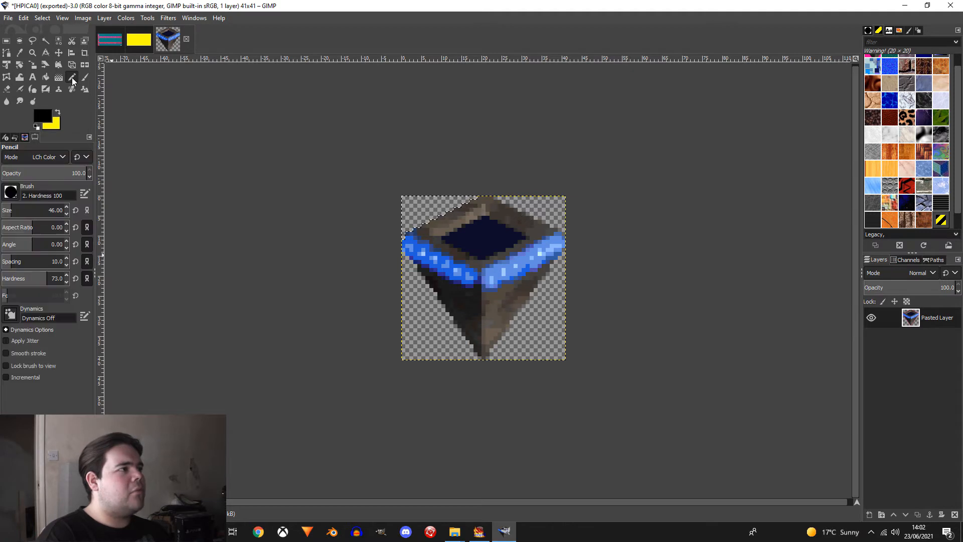
left_click(36, 158)
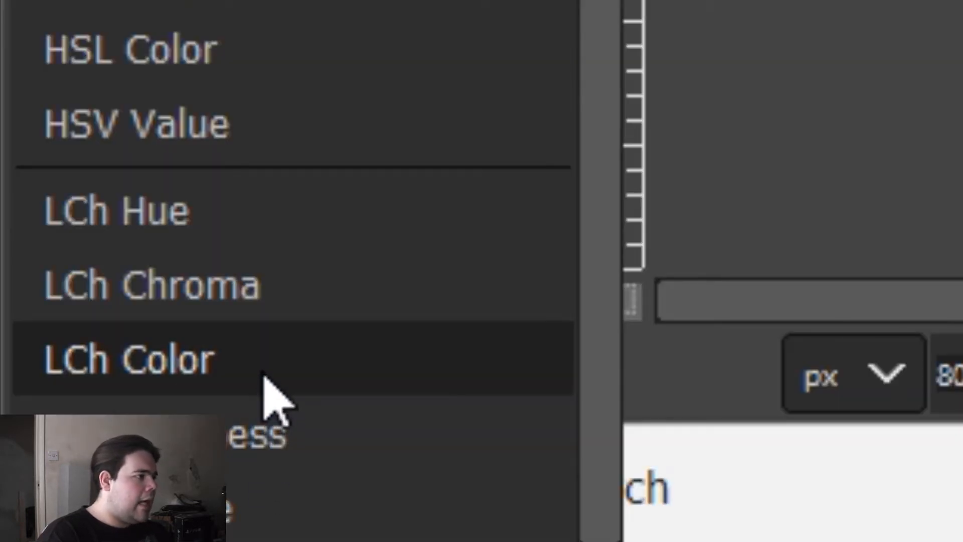
left_click(264, 380)
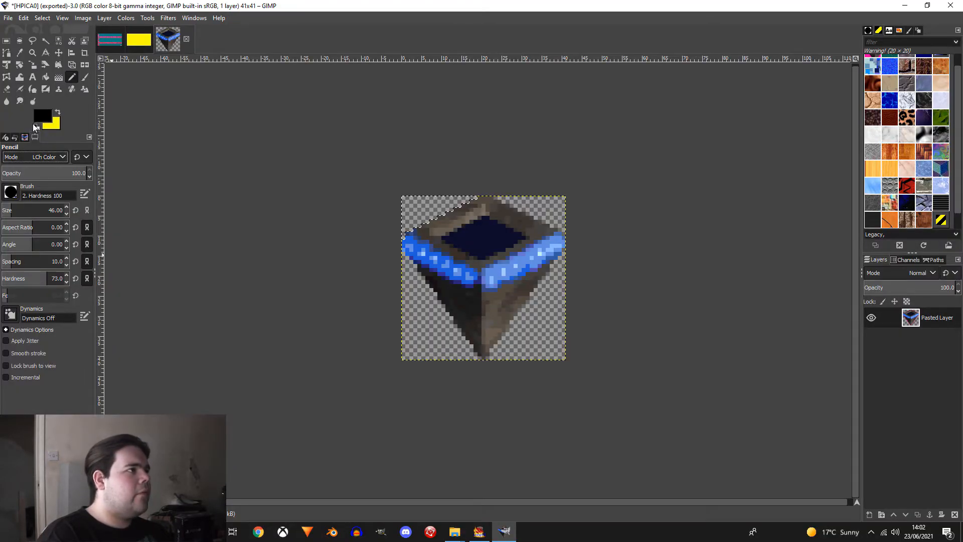
left_click(42, 120)
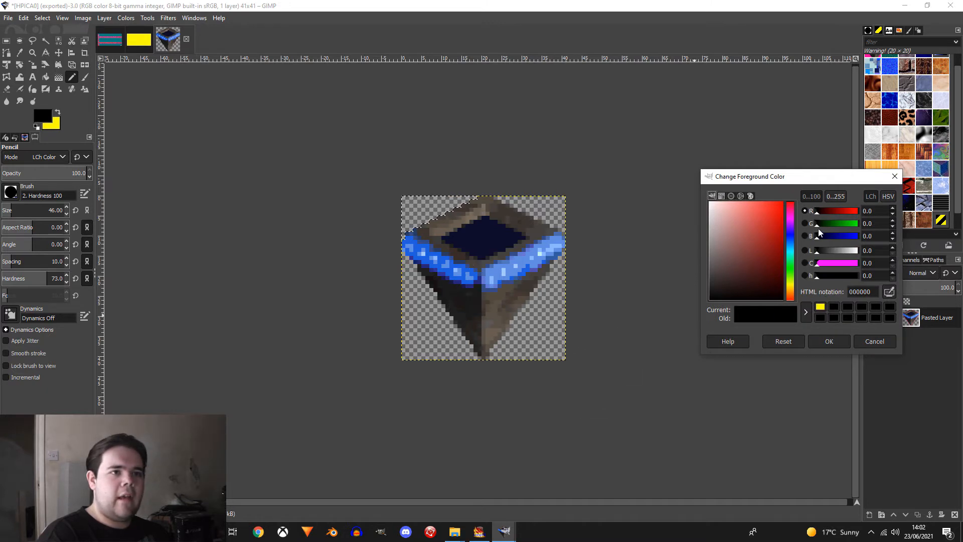
left_click_drag(818, 224, 863, 227)
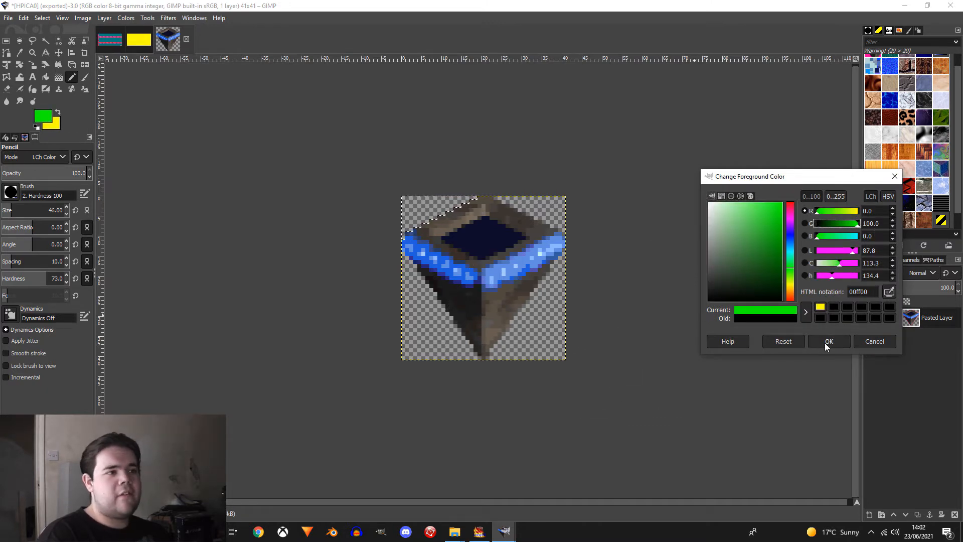
left_click(826, 343)
Select the whole pylon using Fuzzy Select with the threshold at 255
left_click(46, 41)
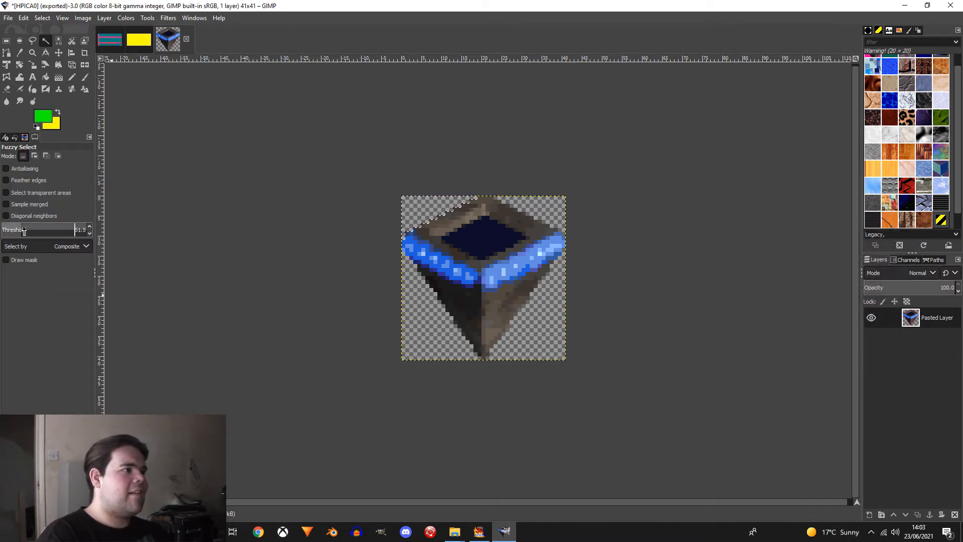
left_click_drag(24, 232, 89, 230)
left_click(447, 271)
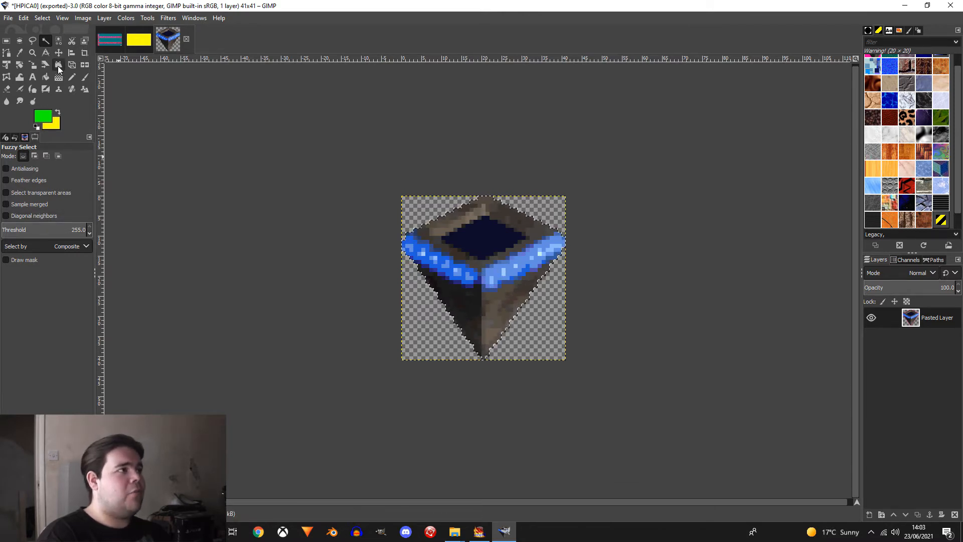
Try tinting the whole pylon green with the Pencil, lowering its hardness to 14 and 5, and undo each attempt
left_click(72, 76)
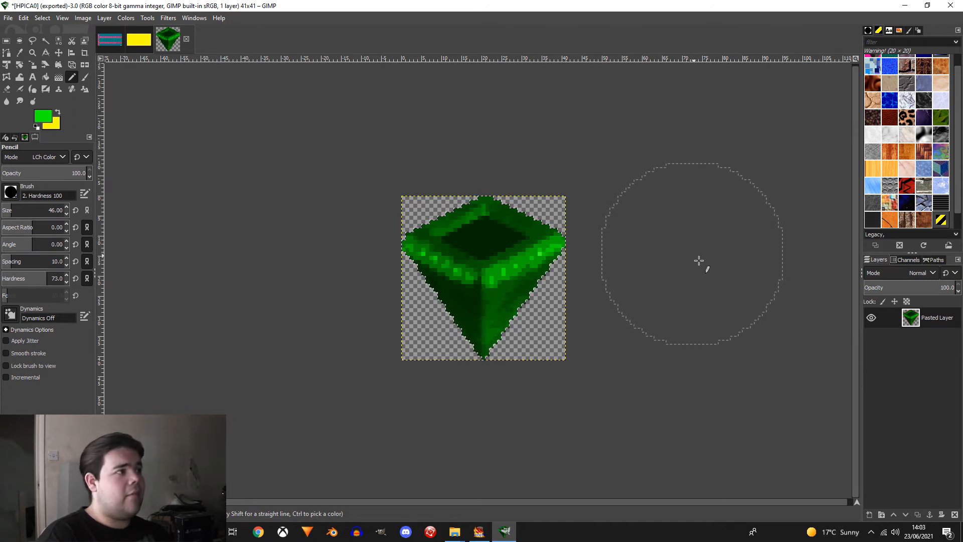
key("ctrl+z")
left_click_drag(53, 277, 10, 279)
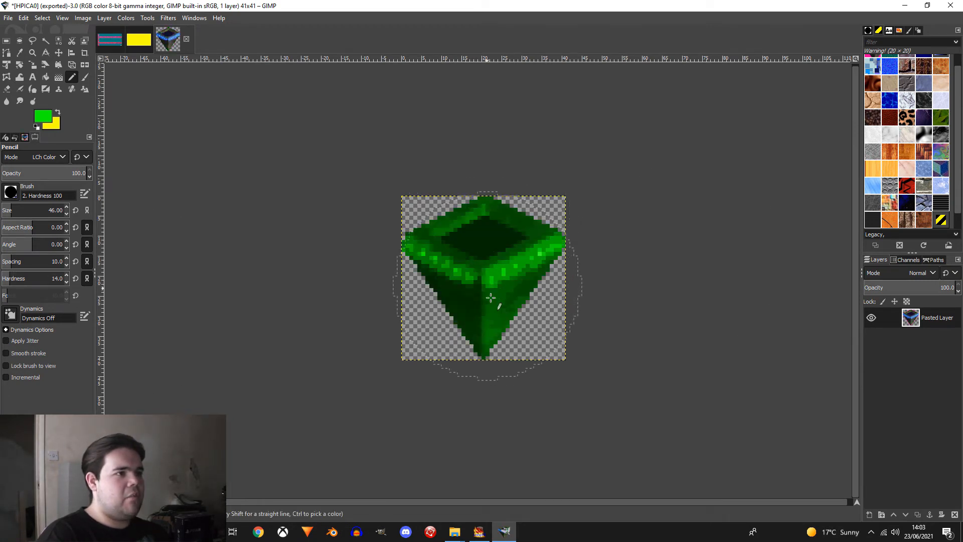
key("ctrl+z")
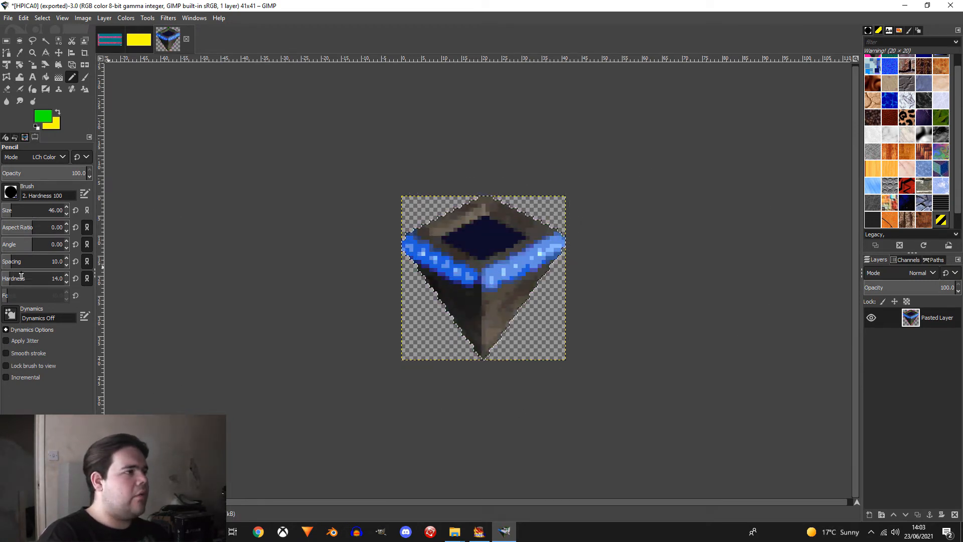
left_click_drag(10, 282, 4, 278)
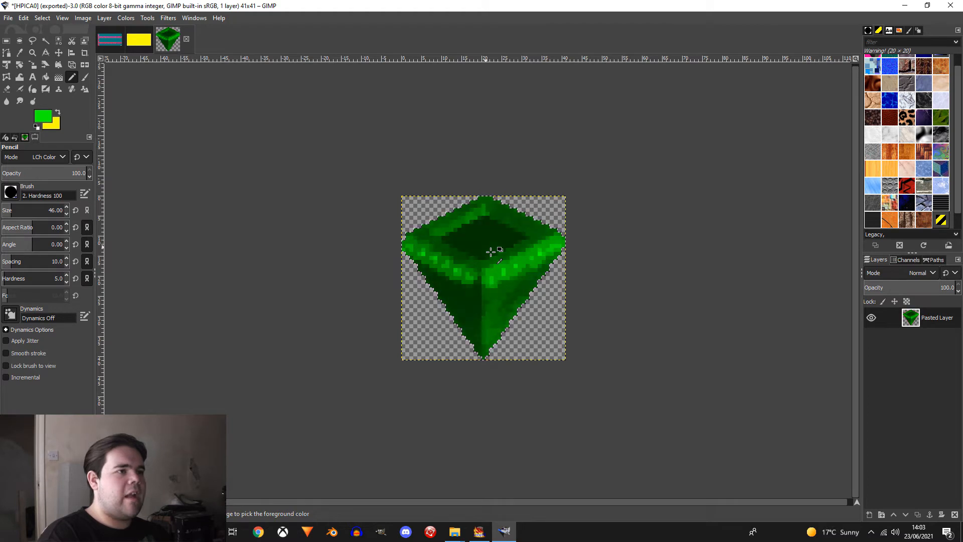
key("ctrl+z")
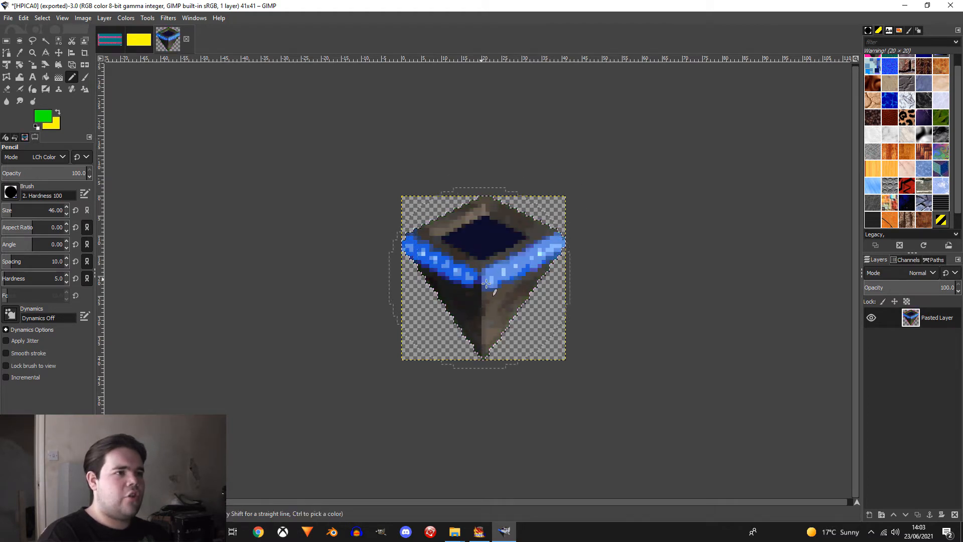
Try a fainter green tint over the pylon with brush size 62 and opacity 12.4, and undo it
left_click_drag(9, 213, 16, 212)
left_click(13, 174)
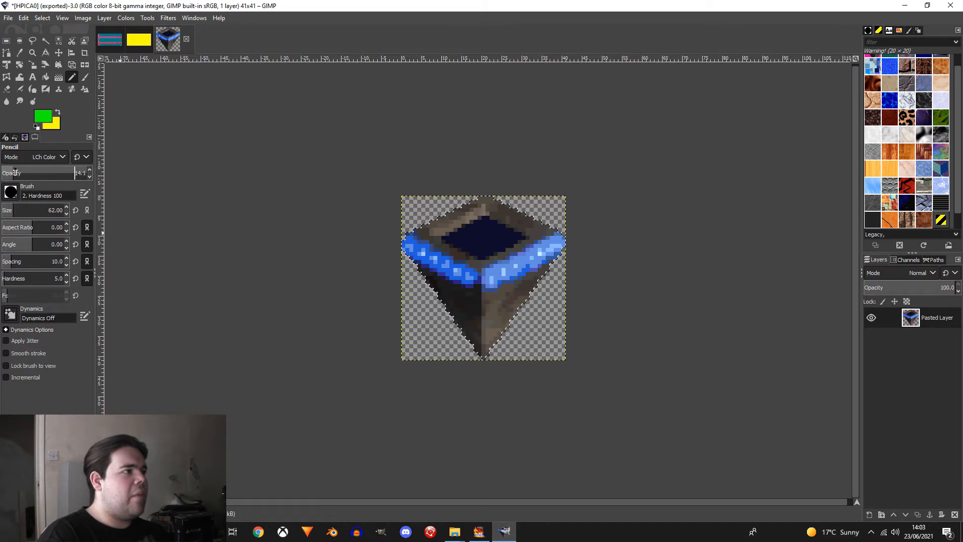
left_click(490, 282)
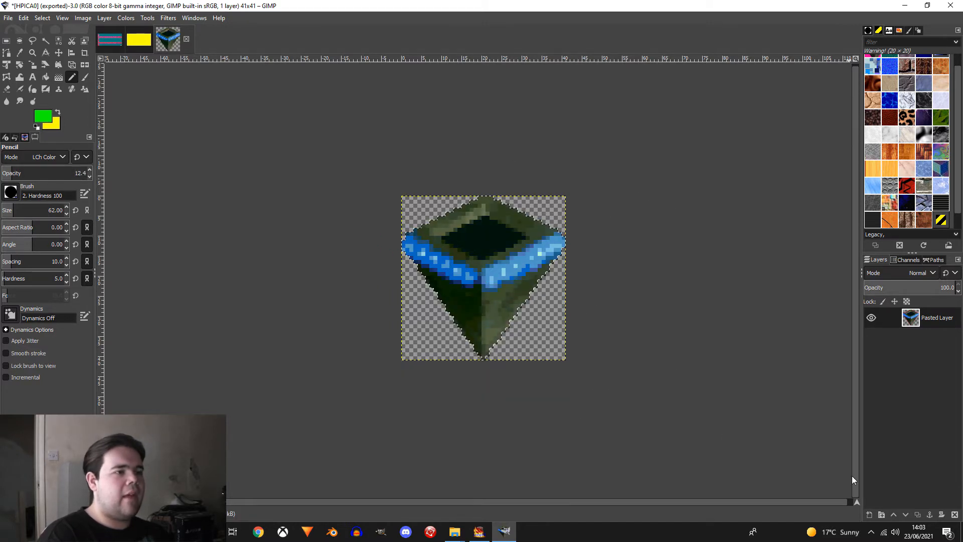
key("ctrl+z")
Set the Pencil to opacity 100 and size 1, try a green stroke along the left blue band, and undo it
scroll(552, 246, "up", 1, "ctrl")
scroll(553, 245, "up", 2, "ctrl")
scroll(526, 346, "down", 1, "ctrl")
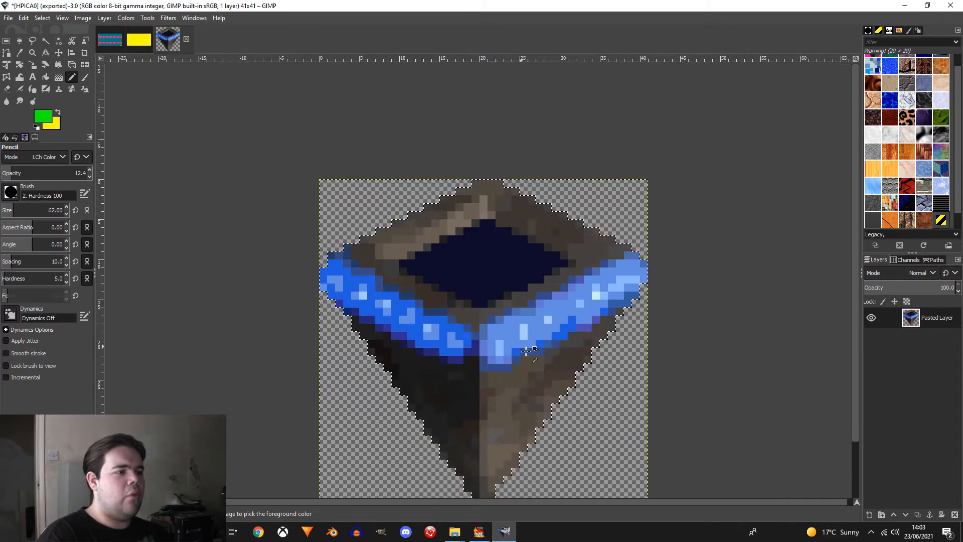
scroll(455, 348, "up", 1, "ctrl")
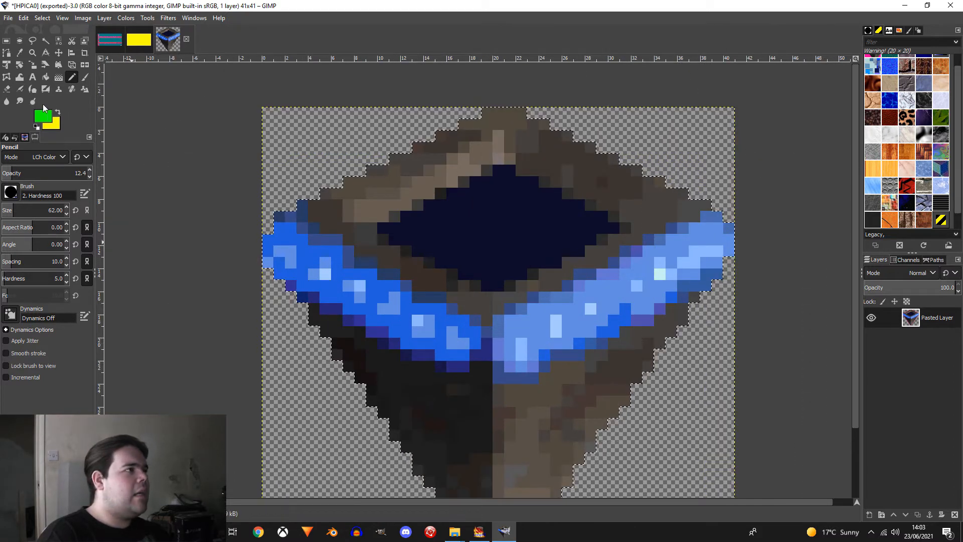
left_click_drag(14, 172, 131, 198)
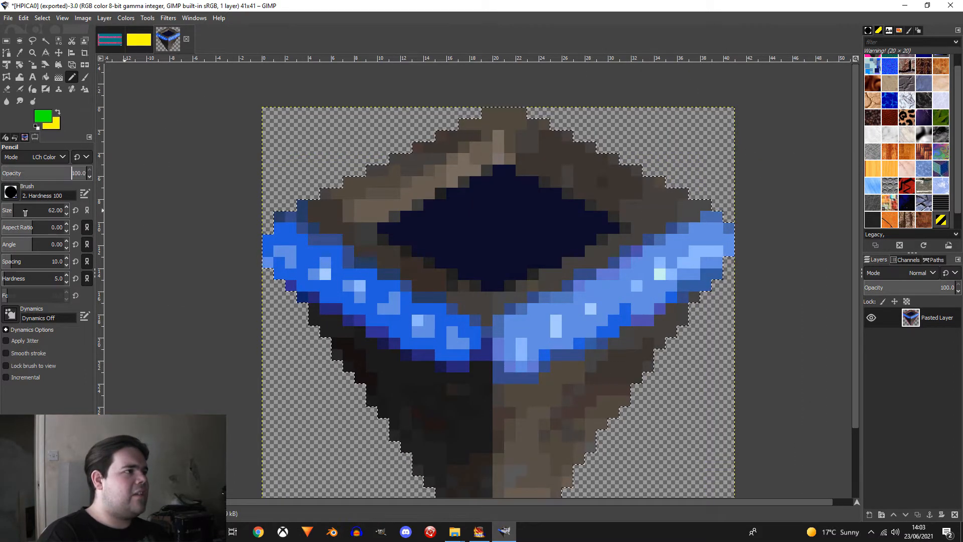
left_click_drag(12, 206, 2, 209)
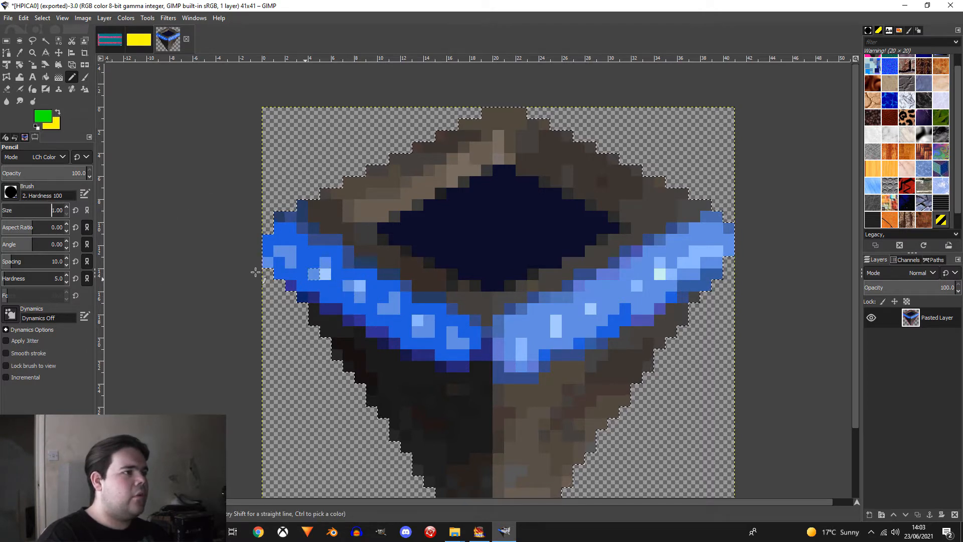
mouse_move(280, 263)
left_mouse_down()
mouse_move(300, 249)
mouse_move(398, 319)
left_mouse_up()
key("ctrl+z")
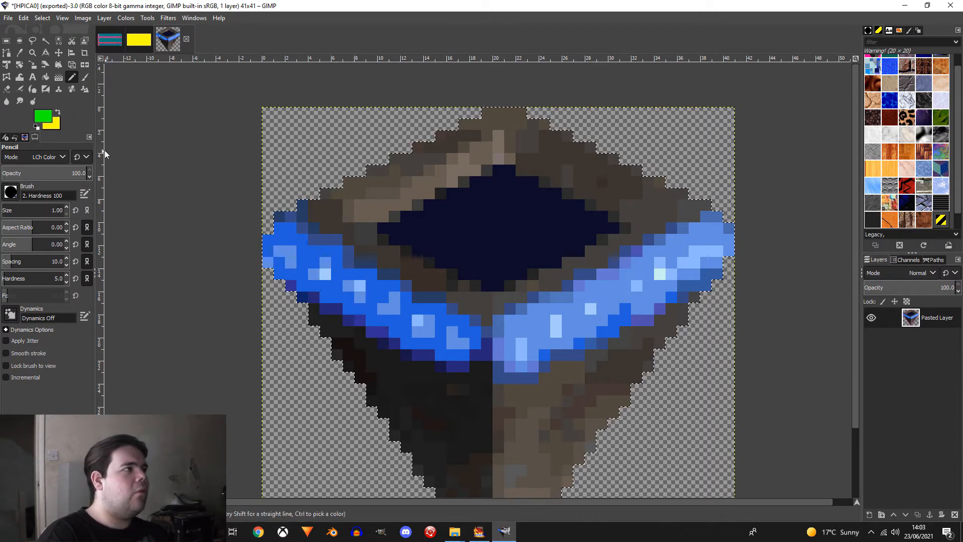
Select the left blue band with Fuzzy Select at threshold 22.5 and add the right blue band to the selection
left_click(46, 41)
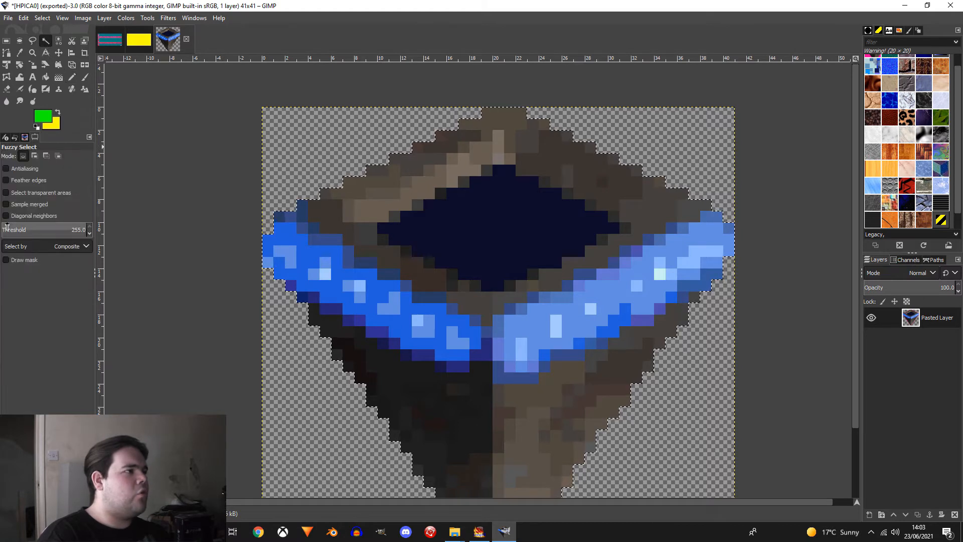
left_click_drag(10, 229, 12, 229)
left_click(356, 298)
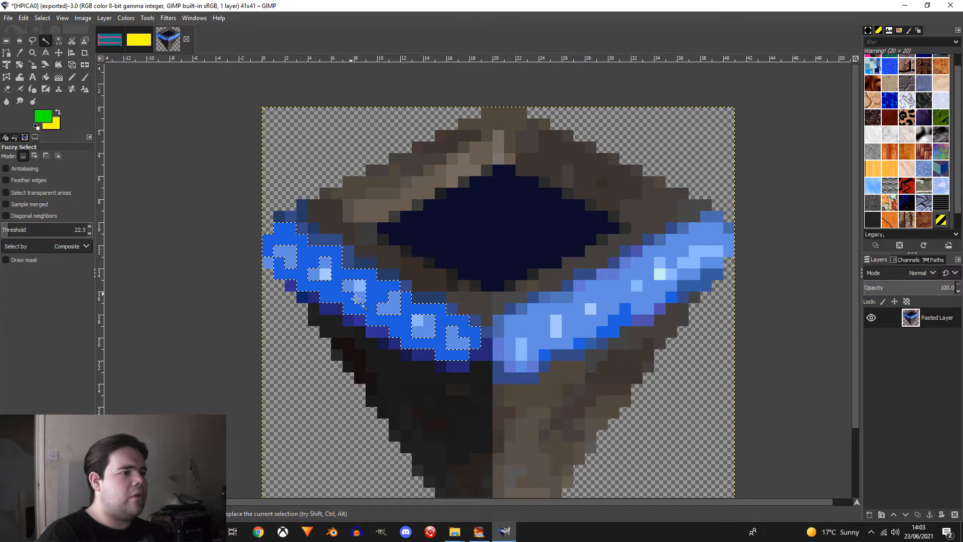
left_click(635, 305, "shift")
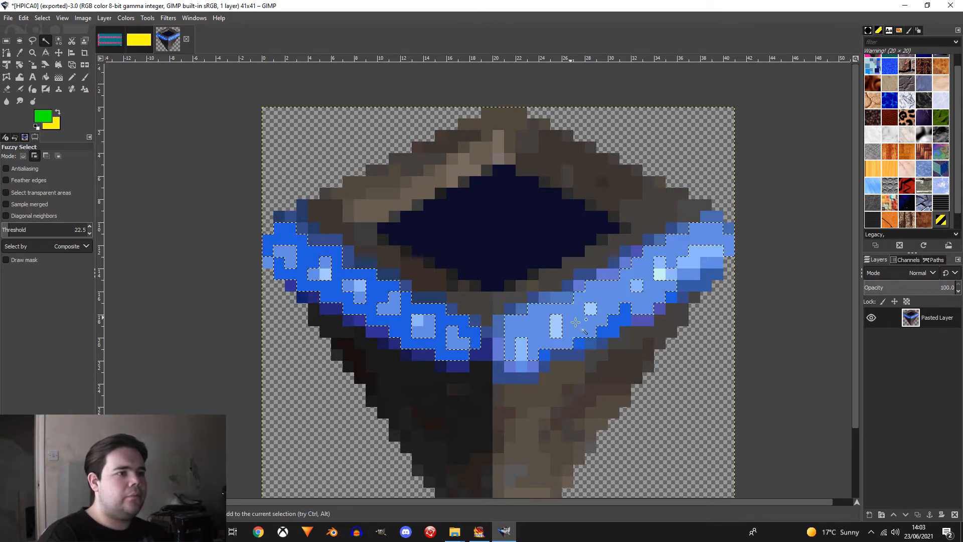
Recolour the pylon's selected blue bands green using the Pencil with the brush size raised to 101
left_click(72, 77)
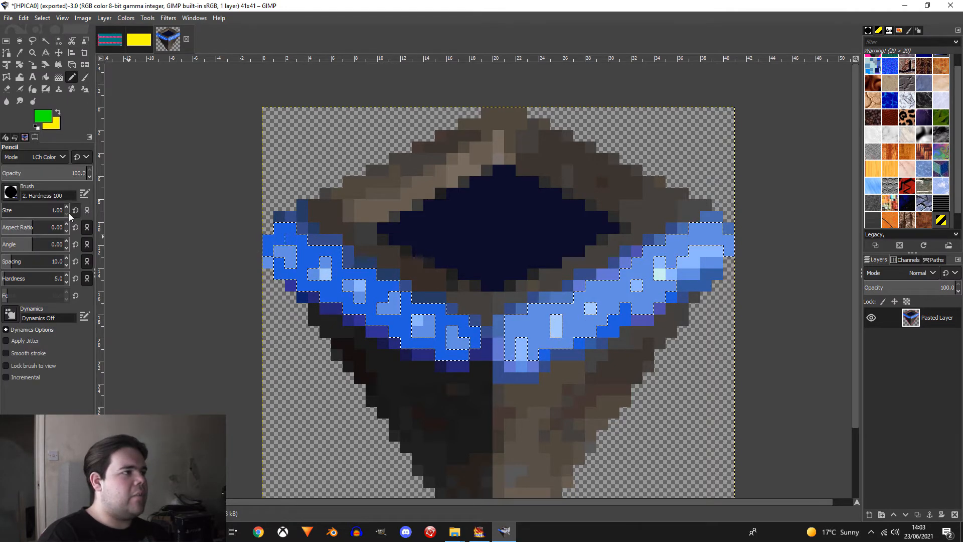
scroll(4, 205, "up", 10)
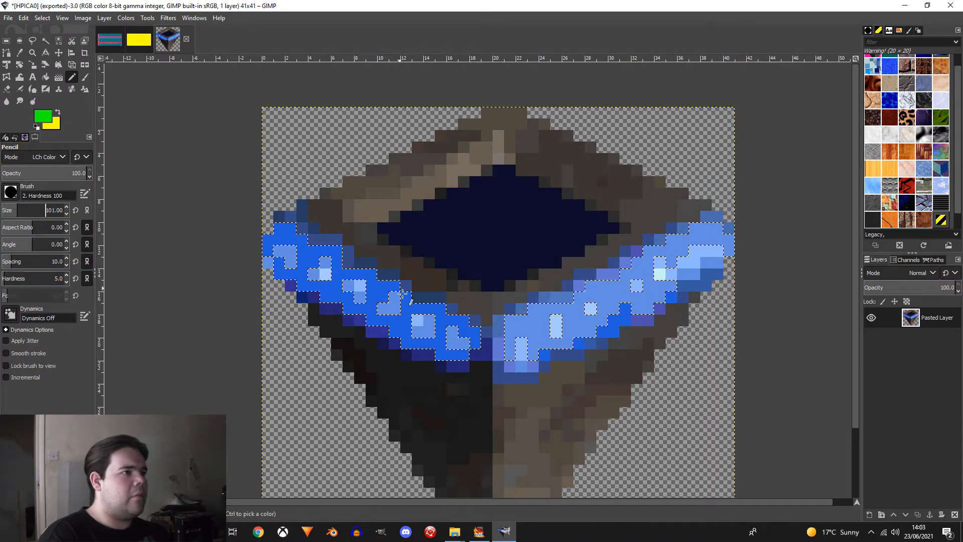
left_click(621, 346)
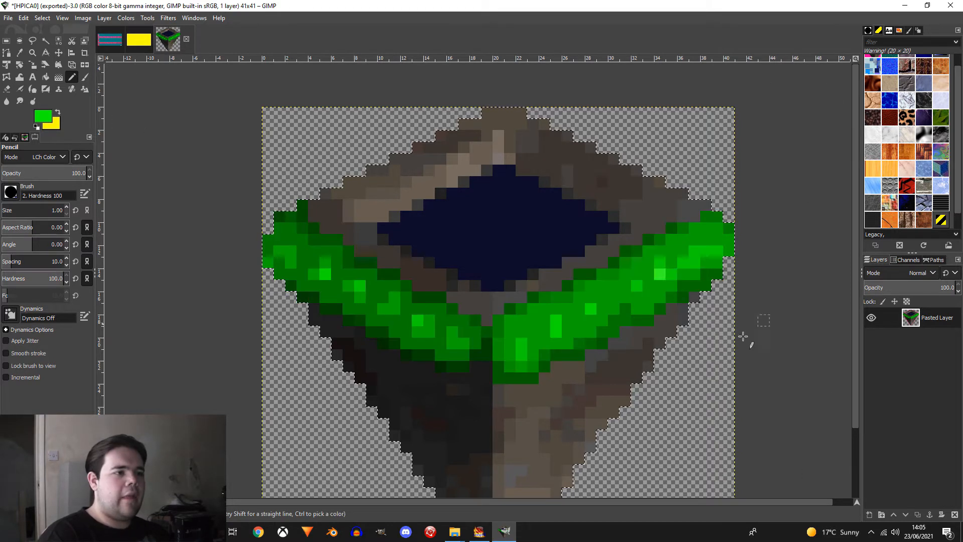
Select the dark blue diamond in the pylon's top opening with Fuzzy Select at threshold 7.5
scroll(744, 338, "down", 2, "ctrl")
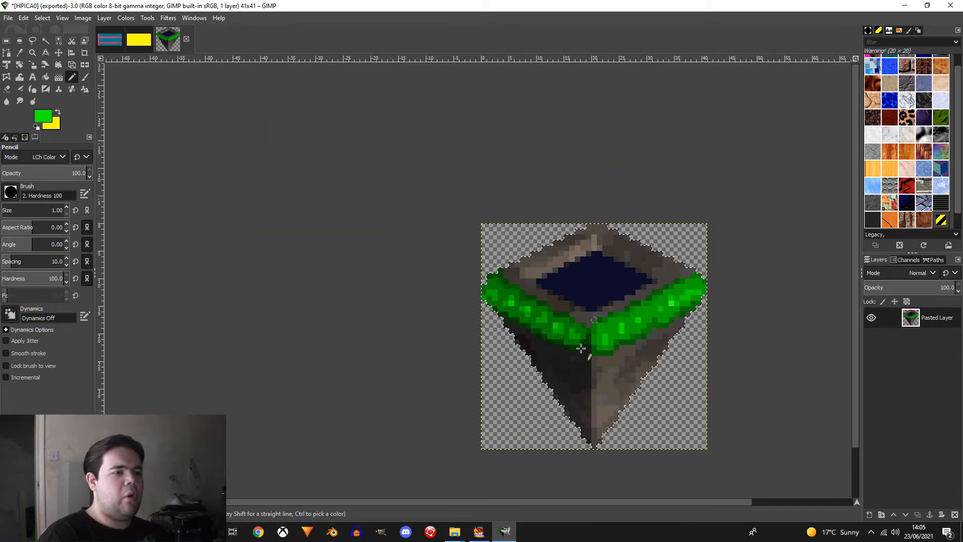
scroll(766, 318, "up", 1, "ctrl")
scroll(766, 318, "up", 1, "ctrl")
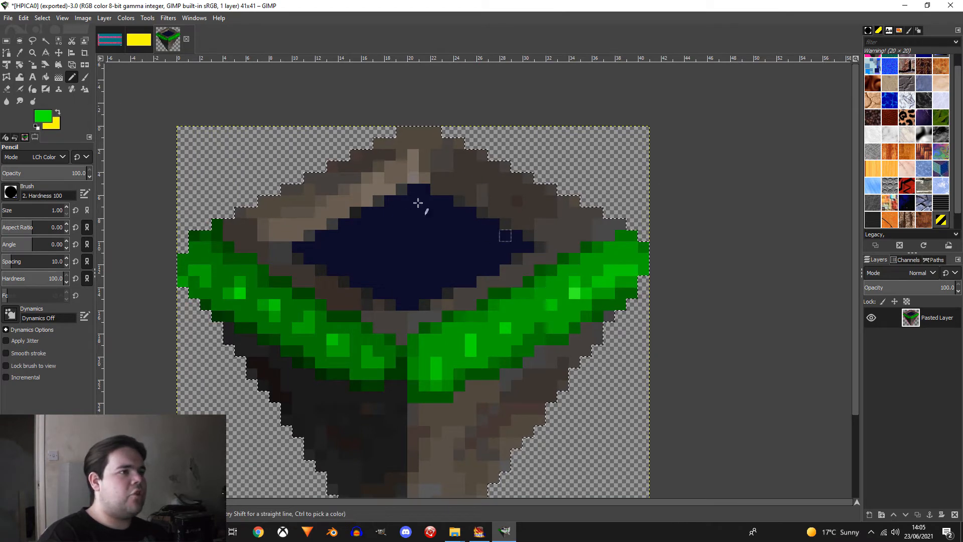
left_click(45, 40)
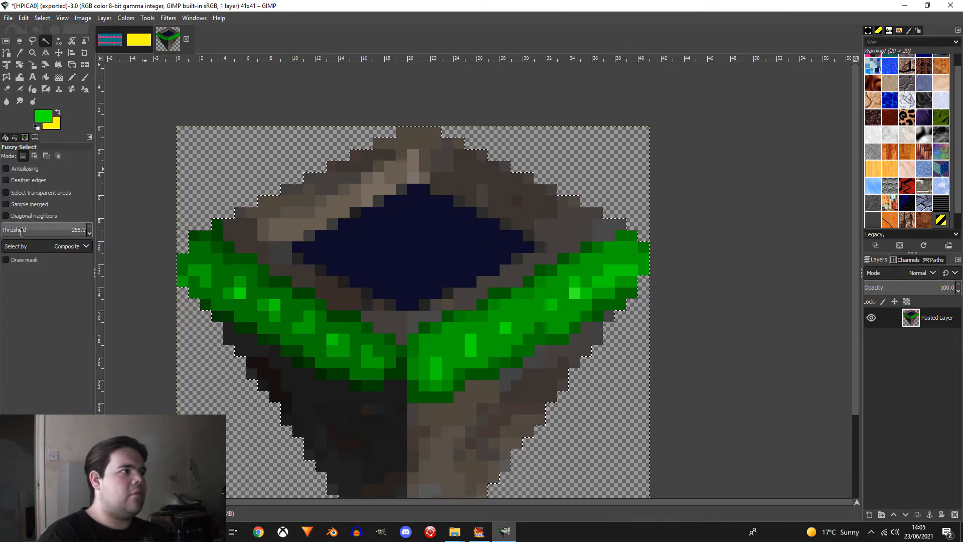
left_click(404, 239)
key("ctrl+z")
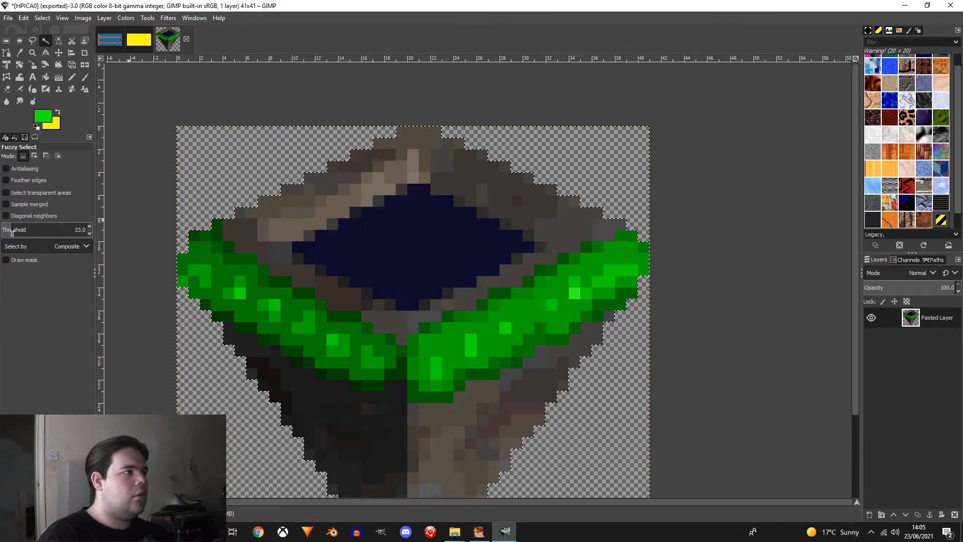
left_click_drag(11, 230, 4, 231)
key("ctrl+z")
left_click(402, 249)
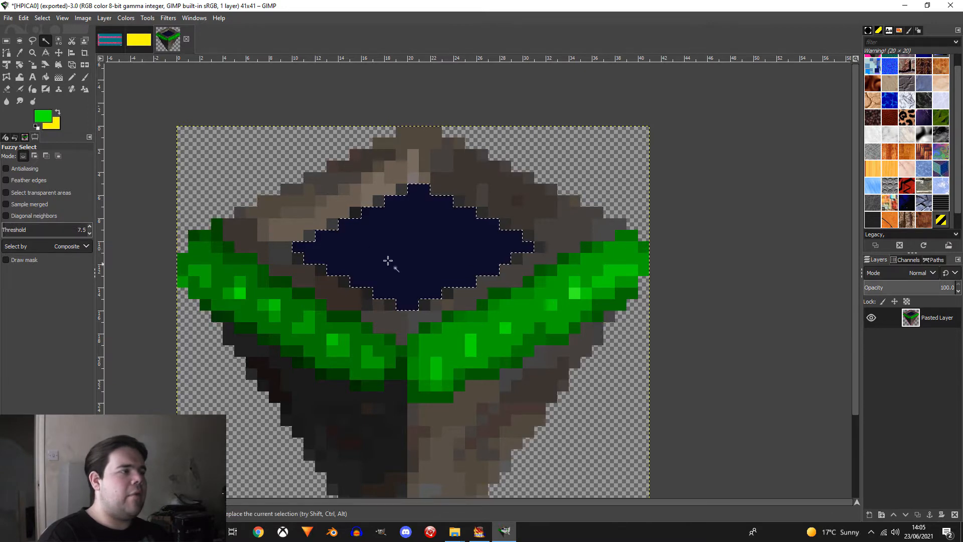
Recolour the selected dark blue diamond green using the Pencil at brush size 2272, and clear the selection
left_click(72, 77)
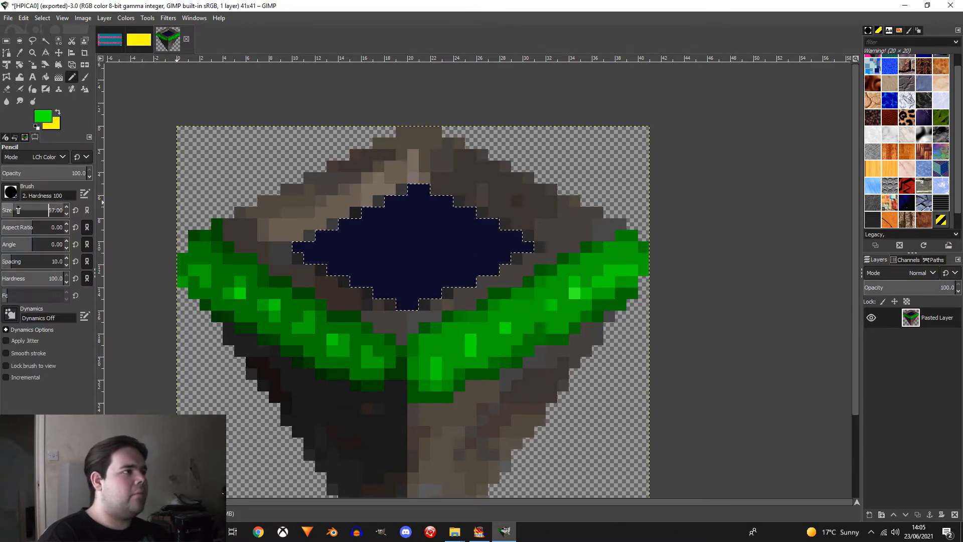
left_click_drag(19, 210, 102, 227)
left_click(492, 263)
scroll(556, 298, "down", 5, "ctrl")
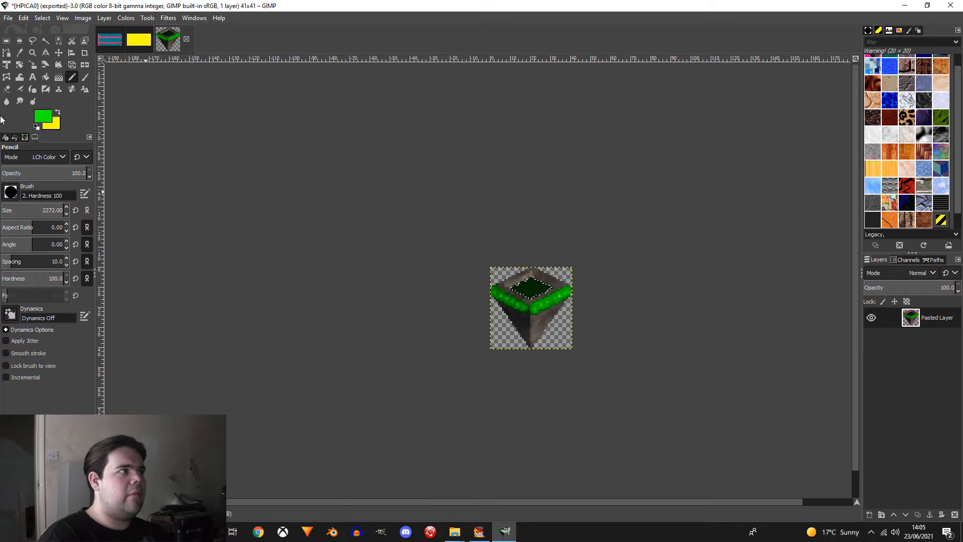
left_click(6, 39)
scroll(549, 321, "up", 3, "ctrl")
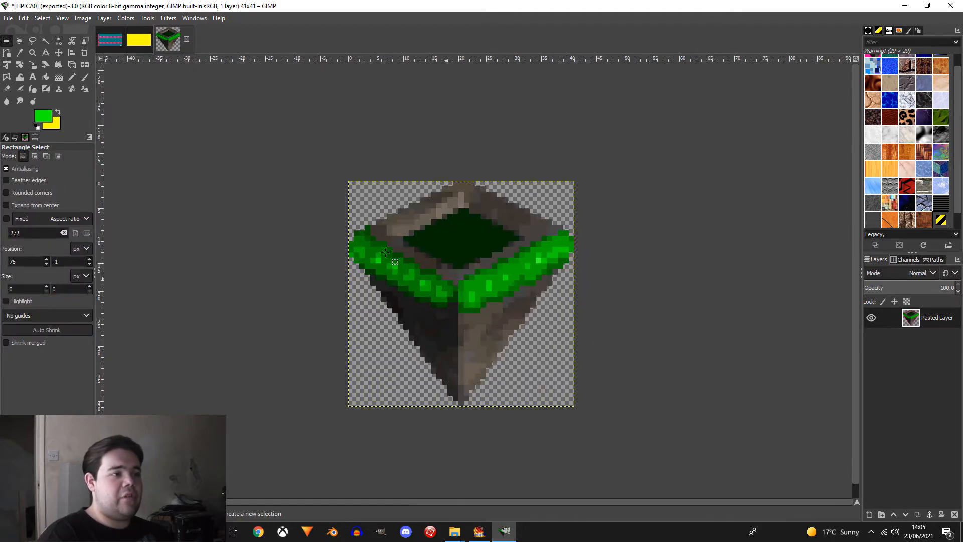
Export the green pylon sprite as APICA0.png to the Resources folder
key("ctrl+shift+e")
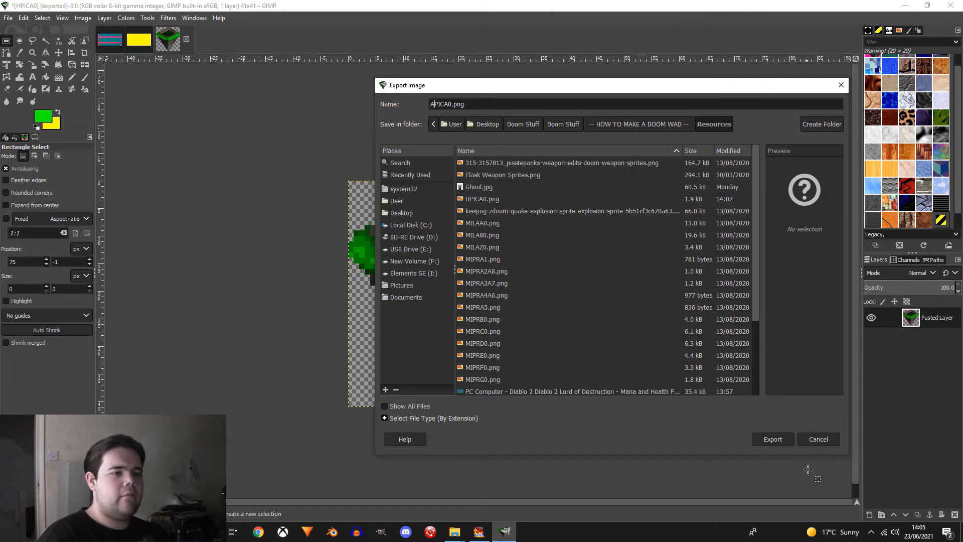
left_click(767, 439)
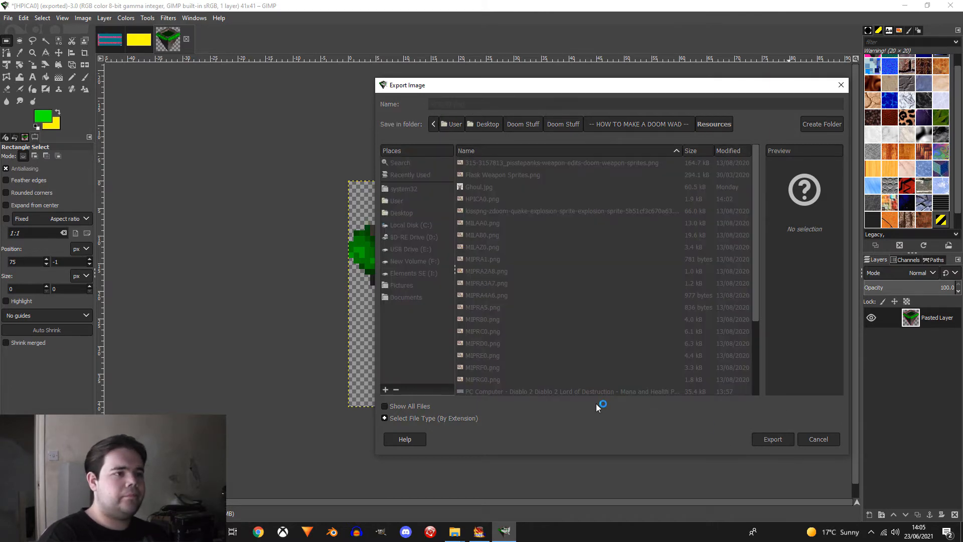
left_click(481, 384)
scroll(206, 120, "down", 1, "ctrl")
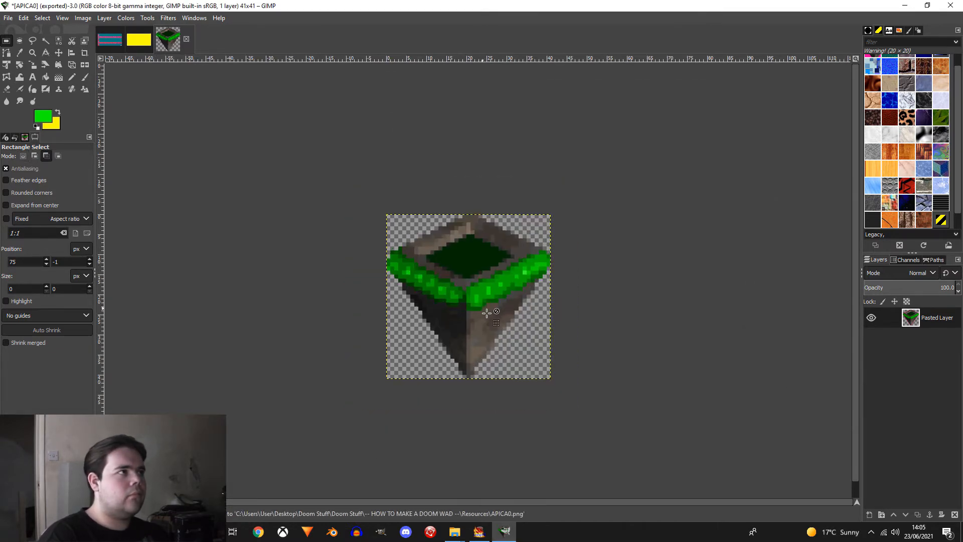
Close the pylon sprite sheet, the yellow image and the finished green pylon image, discarding unsaved changes
left_click(116, 47)
left_click(128, 40)
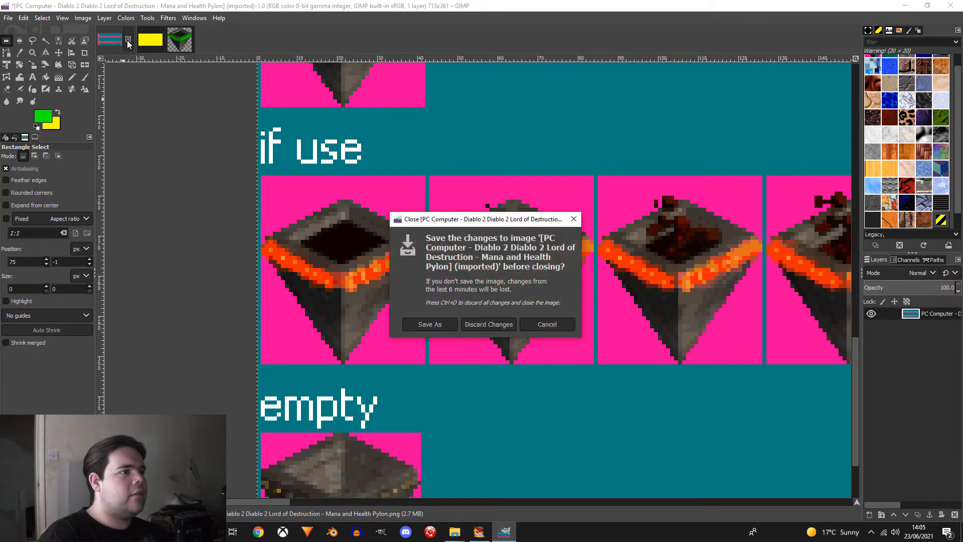
left_click(497, 323)
left_click(127, 39)
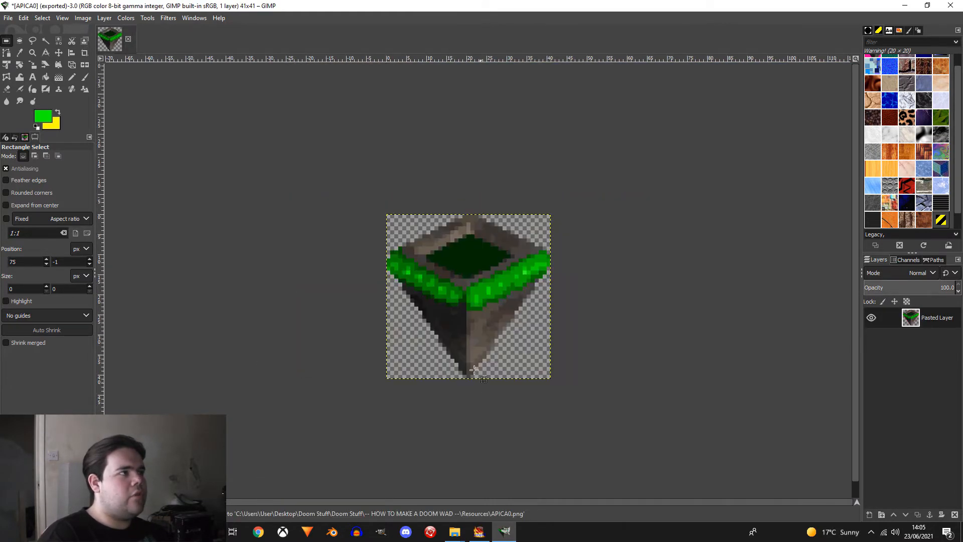
left_click(128, 39)
left_click(510, 341)
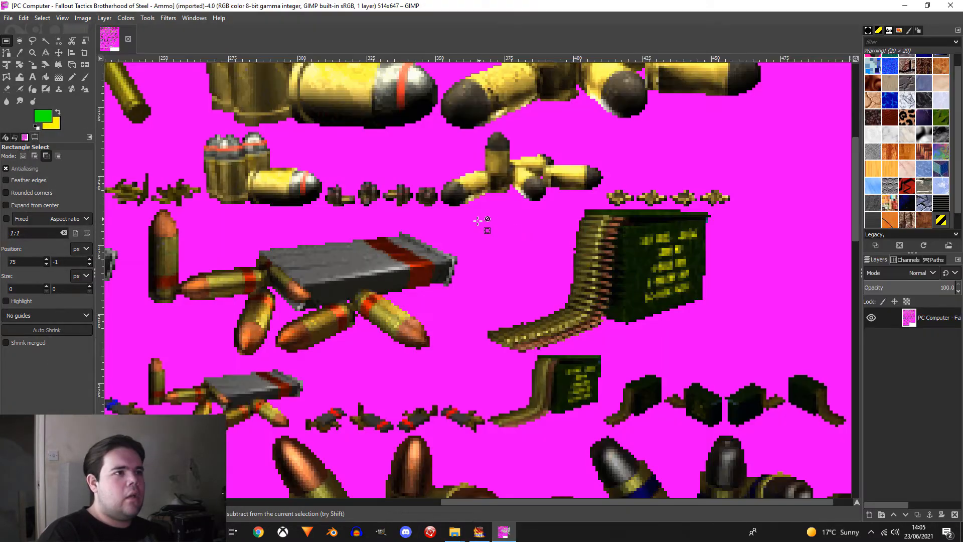
middle_click_drag(477, 221, 345, 188)
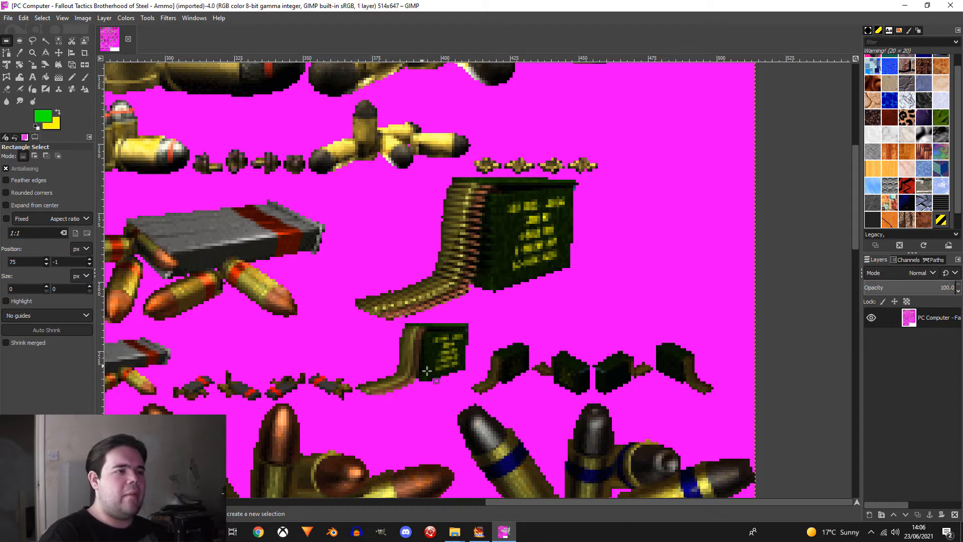
scroll(377, 361, "down", 1, "ctrl")
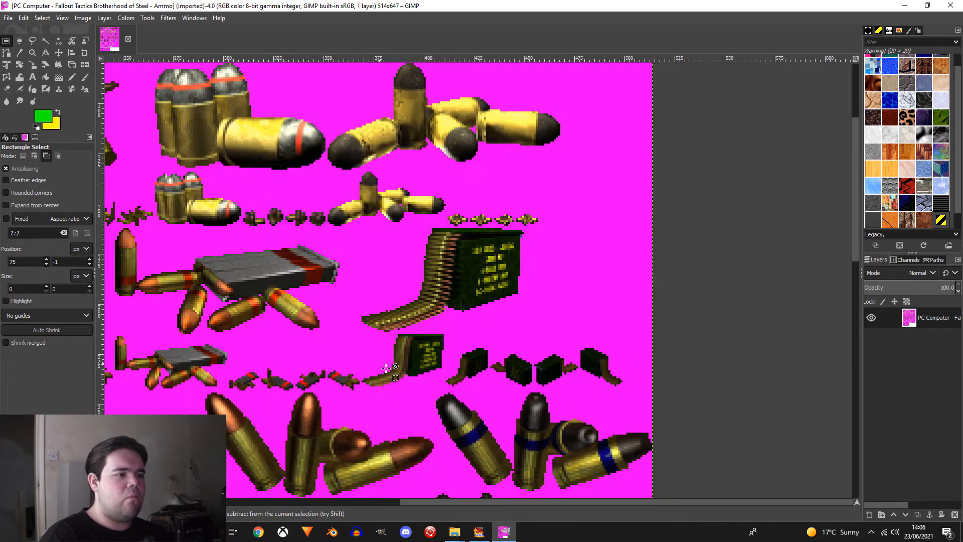
scroll(388, 365, "up", 2, "ctrl")
scroll(445, 443, "down", 2, "ctrl")
scroll(487, 340, "up", 1, "ctrl")
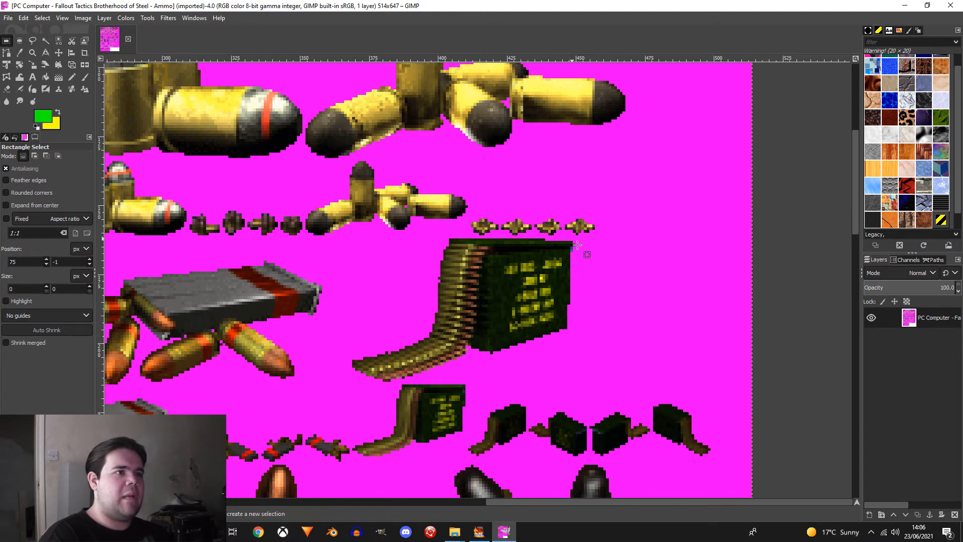
left_click_drag(585, 240, 357, 384)
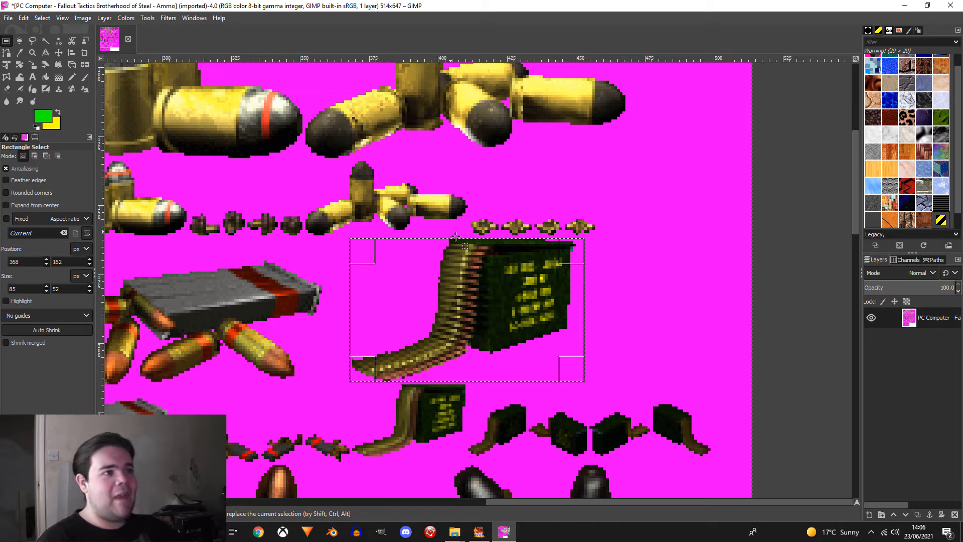
key("ctrl")
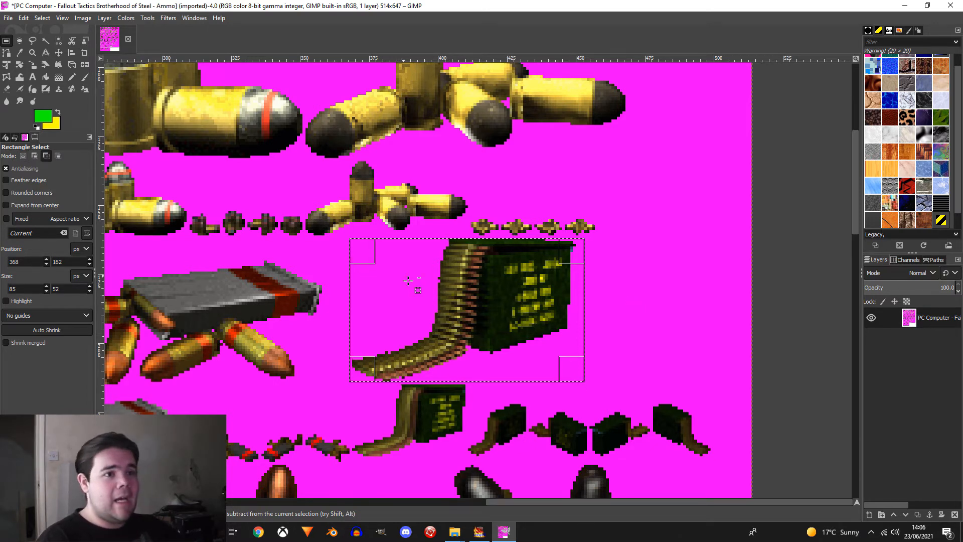
left_click(648, 254)
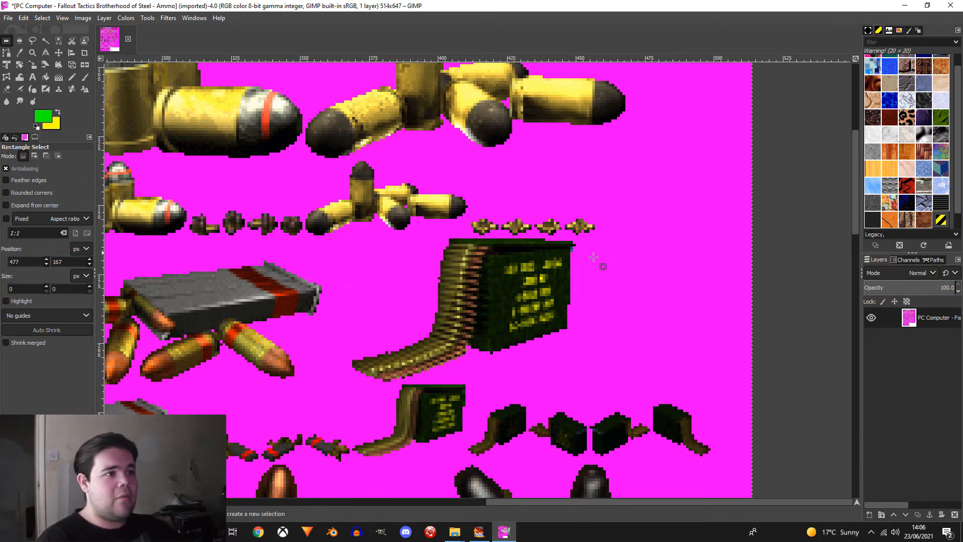
Select the large green ammo box with its bullet belt in an 83 × 52 rectangle and copy it
left_click_drag(576, 243, 353, 387)
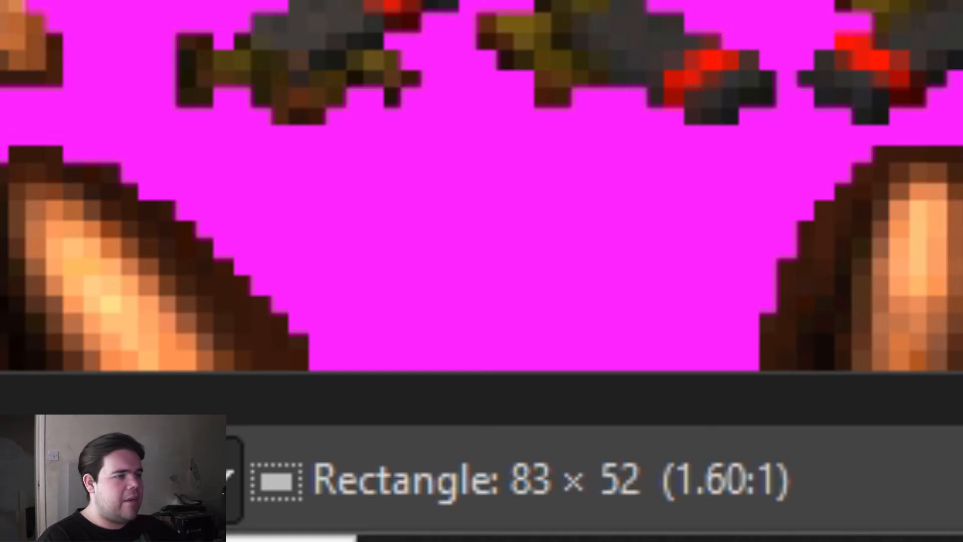
left_click_drag(353, 386, 350, 381)
key("ctrl+c")
Create a new image 83 px wide and 52 px high
left_click(8, 18)
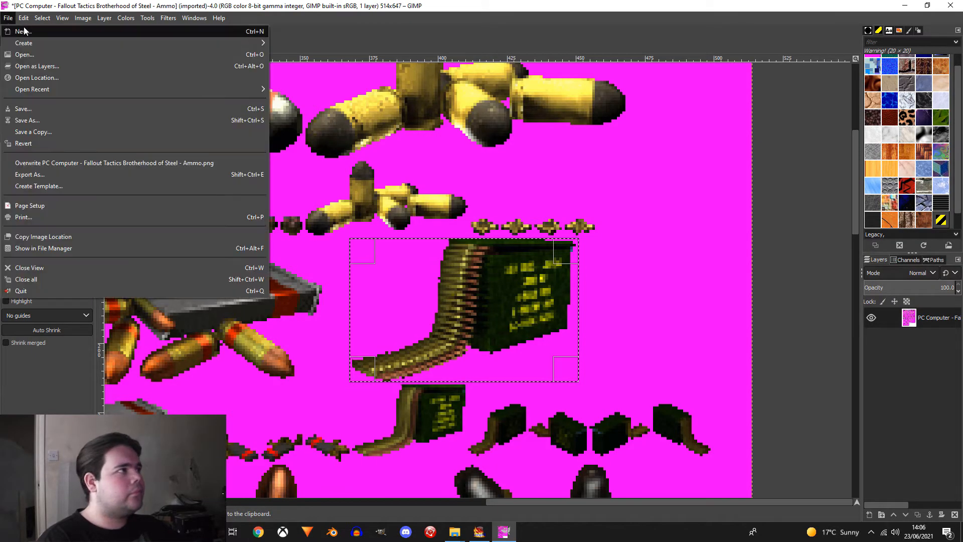
left_click(23, 31)
double_click(581, 101)
type("8")
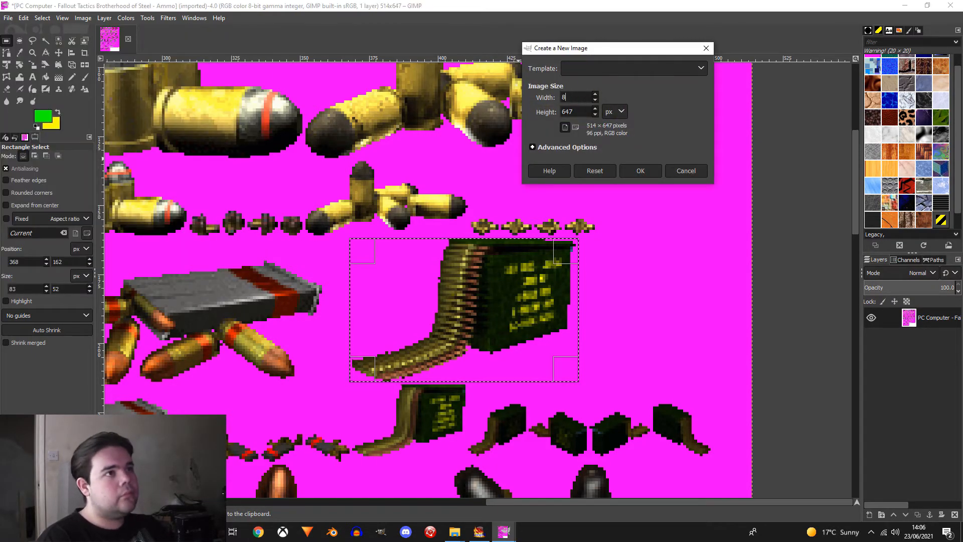
type("3")
double_click(582, 113)
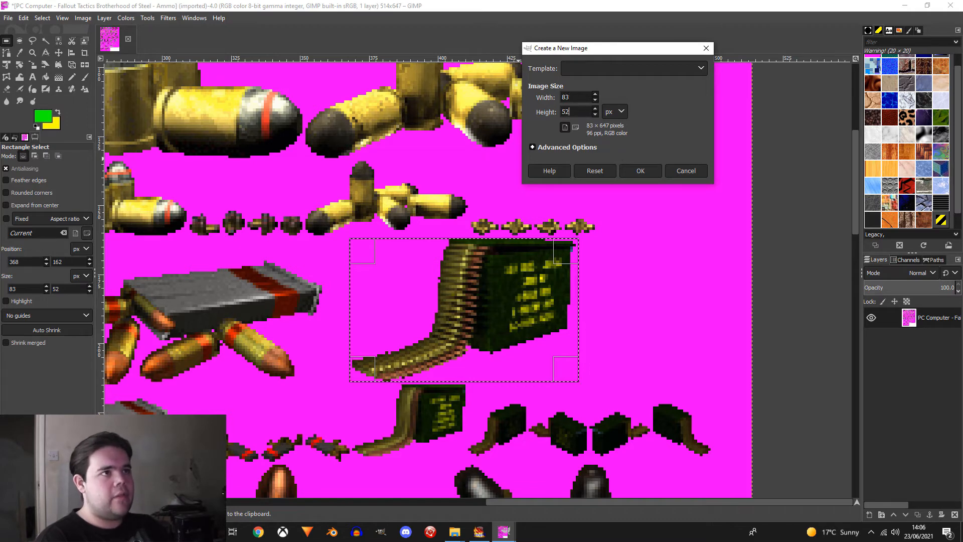
left_click(641, 171)
Paste the copied ammo box into the new image and turn the floating selection into its own layer
key("ctrl+v")
scroll(509, 279, "up", 4, "ctrl")
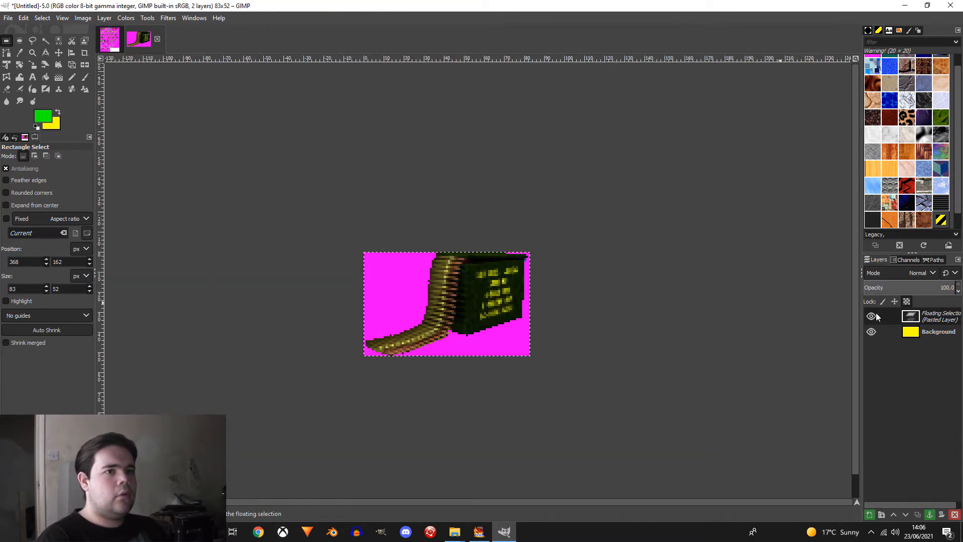
right_click(876, 316)
left_click(881, 101)
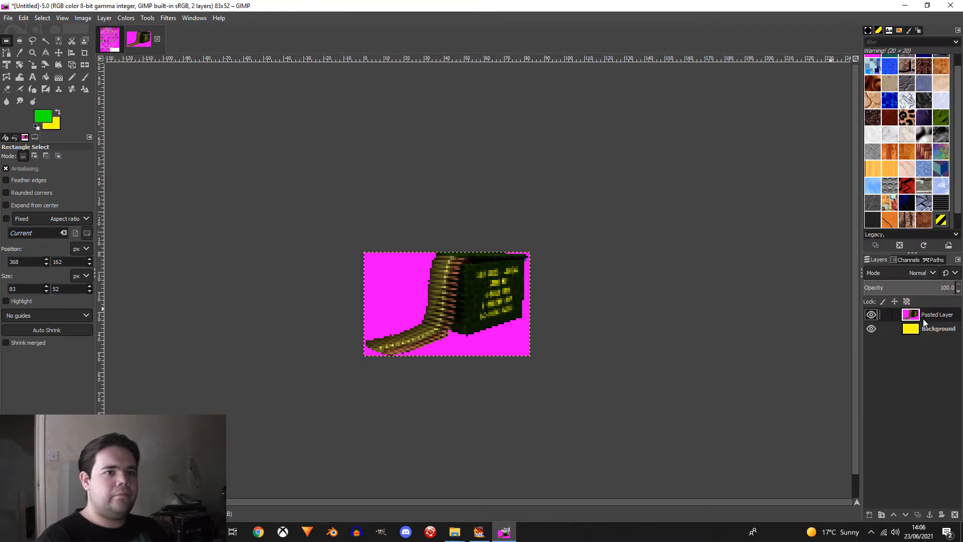
Delete the yellow Background layer beneath the pasted ammo box
right_click(923, 318)
left_click(926, 342)
left_click(930, 331)
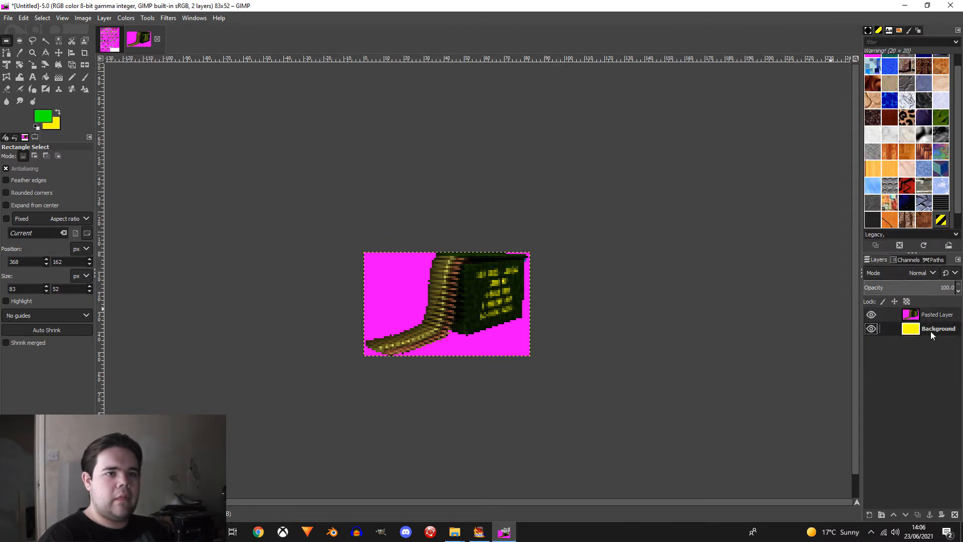
right_click(924, 333)
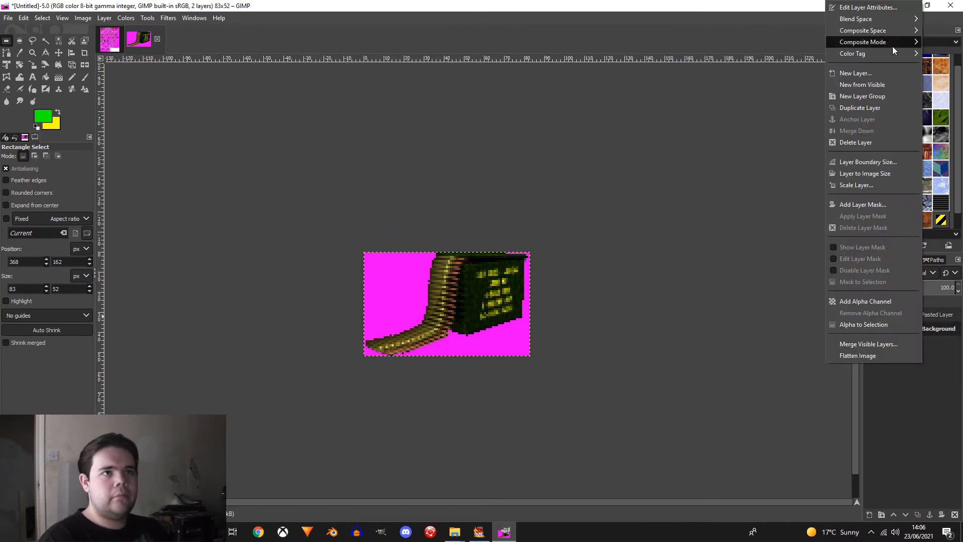
left_click(863, 142)
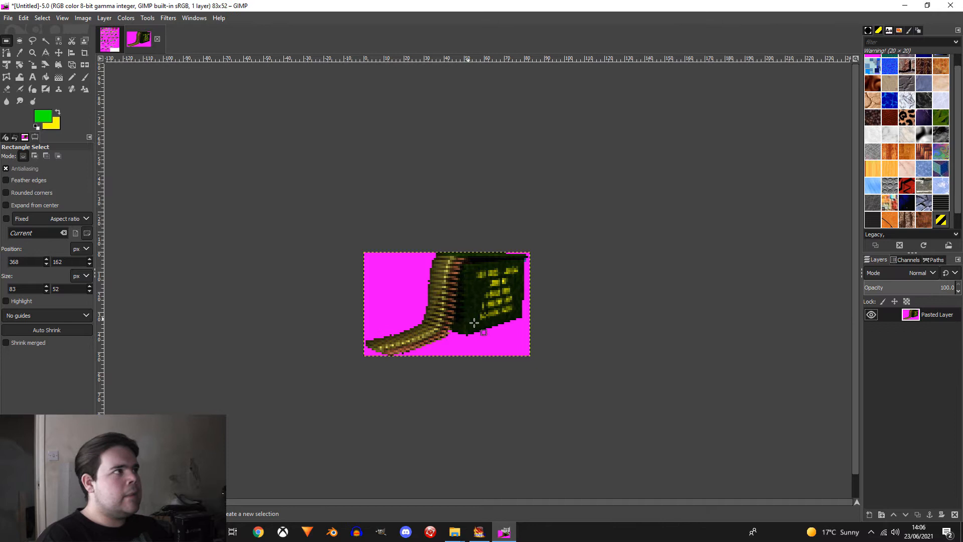
Fuzzy-select and delete the magenta areas on both sides of the ammo box and bullet belt to make them transparent
left_click(46, 41)
left_click(407, 275)
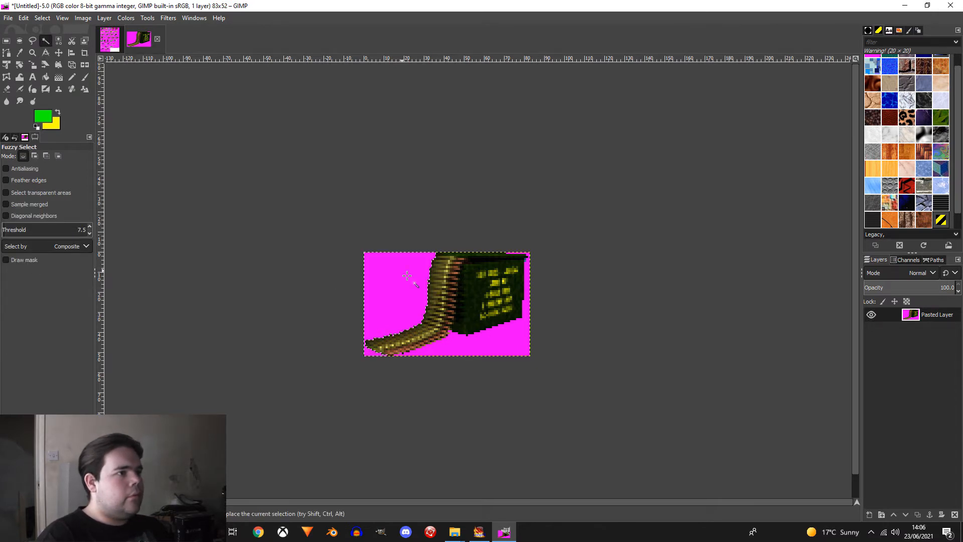
key("Delete")
left_click(469, 347)
key("Delete")
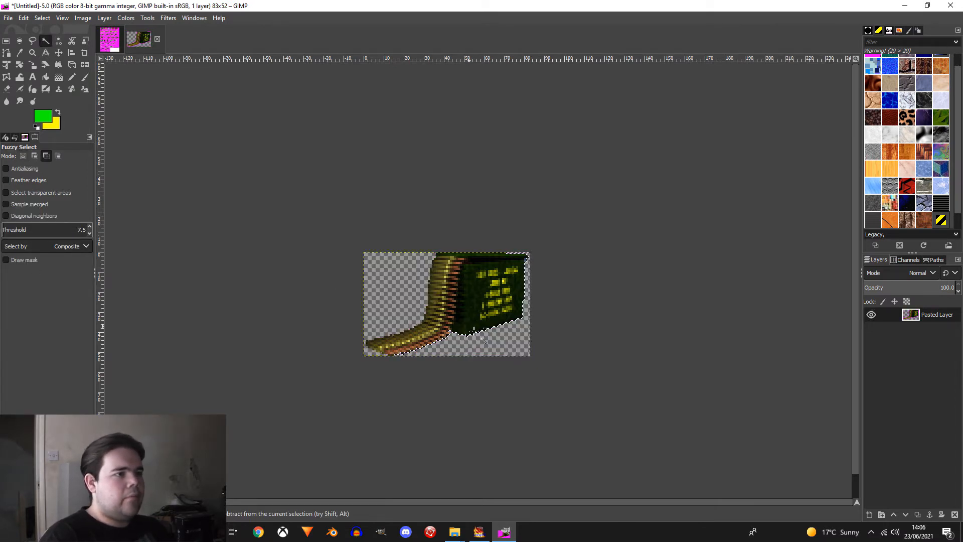
scroll(468, 327, "up", 2, "ctrl")
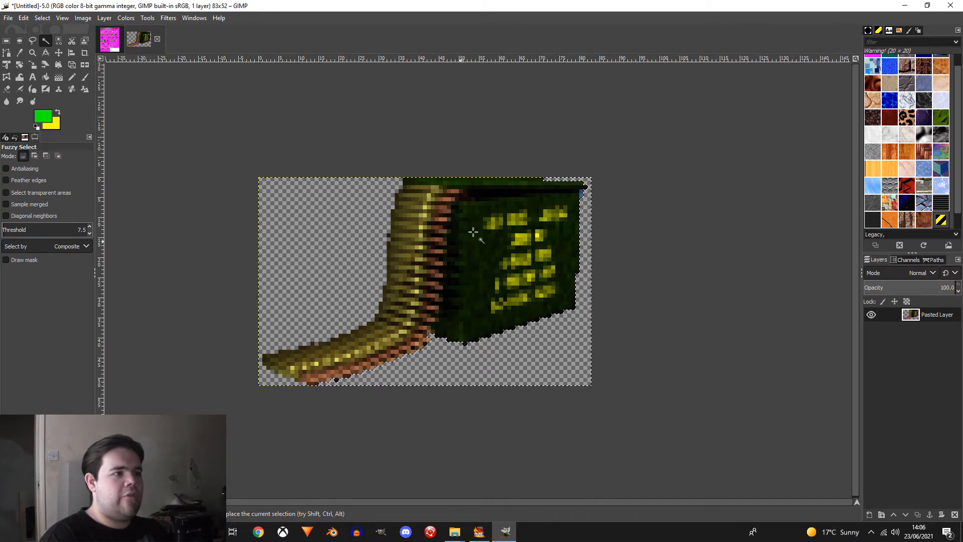
scroll(377, 436, "down", 1, "ctrl")
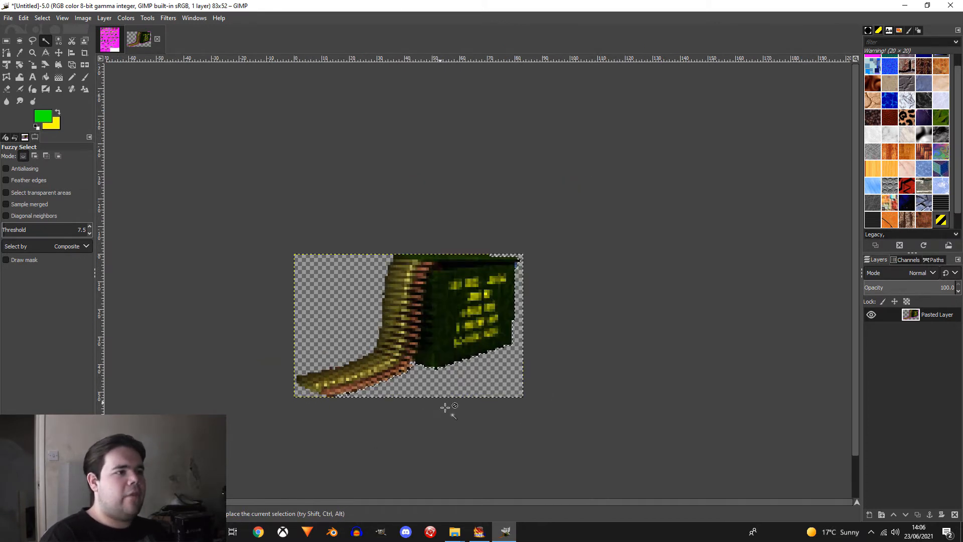
scroll(482, 309, "up", 6, "ctrl")
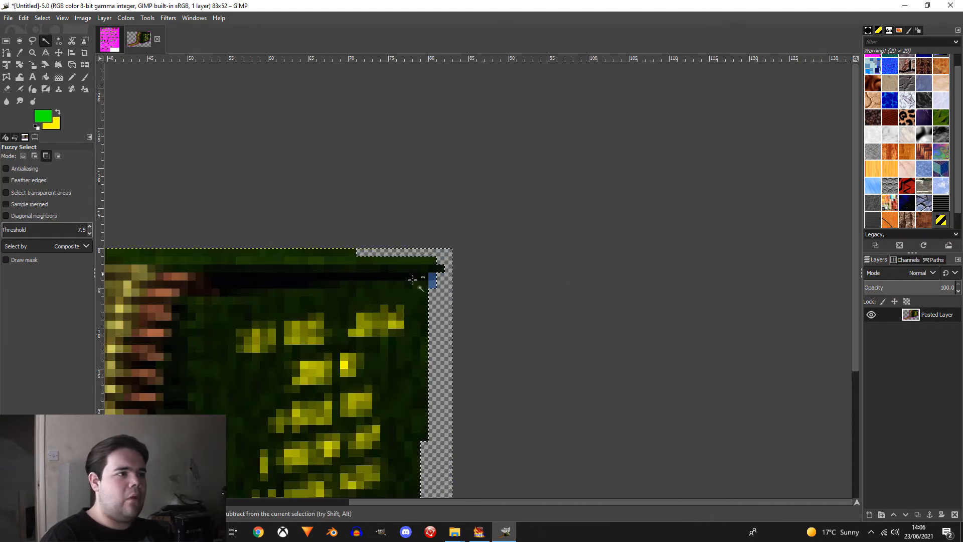
left_click(6, 88)
left_click_drag(14, 207, 1, 207)
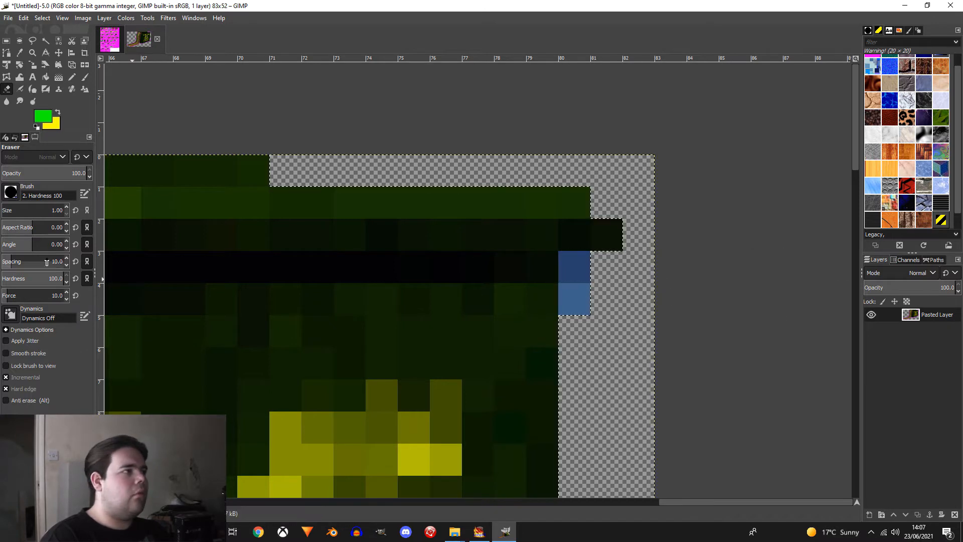
key("ctrl+shift+a")
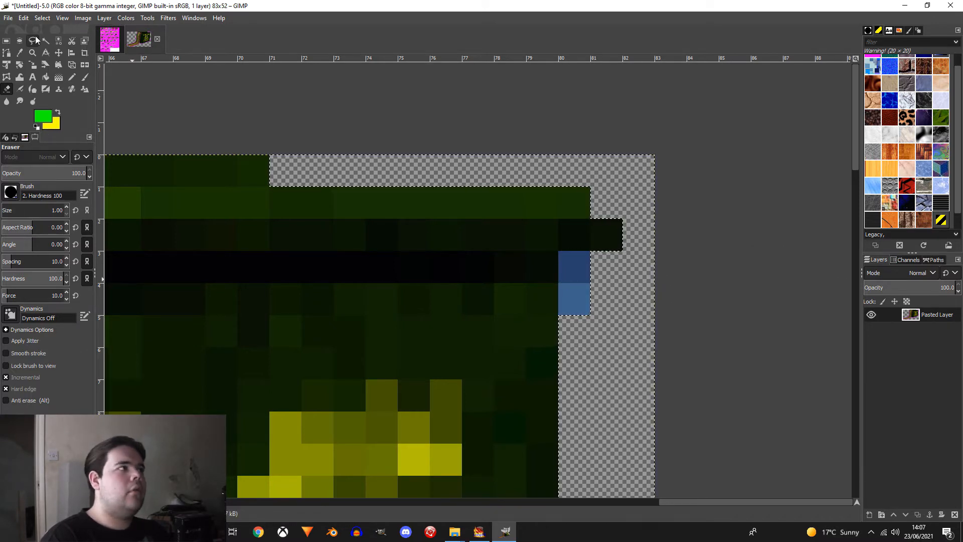
Fuzzy-select and delete the leftover blue pixels beside the upper right corner of the ammo box
left_click(45, 41)
left_click(575, 273)
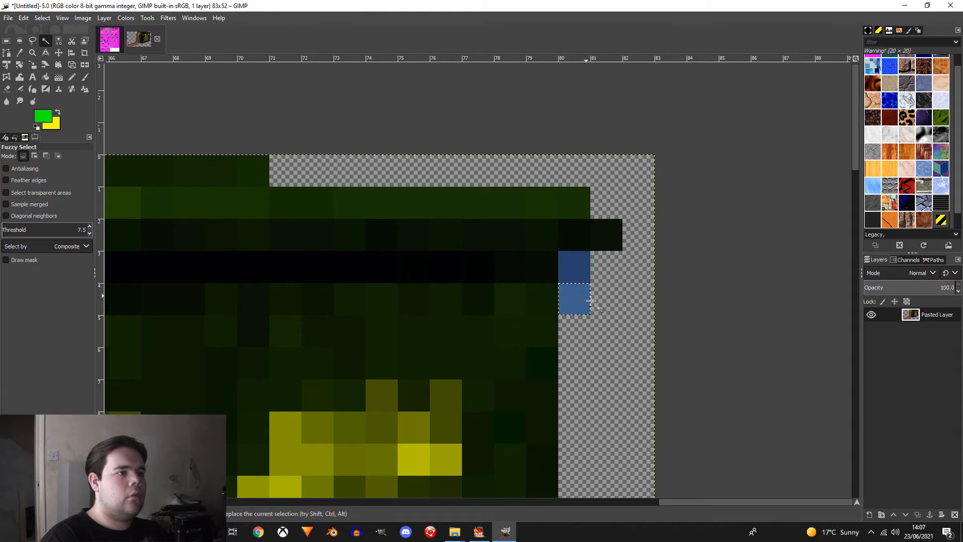
key("Delete")
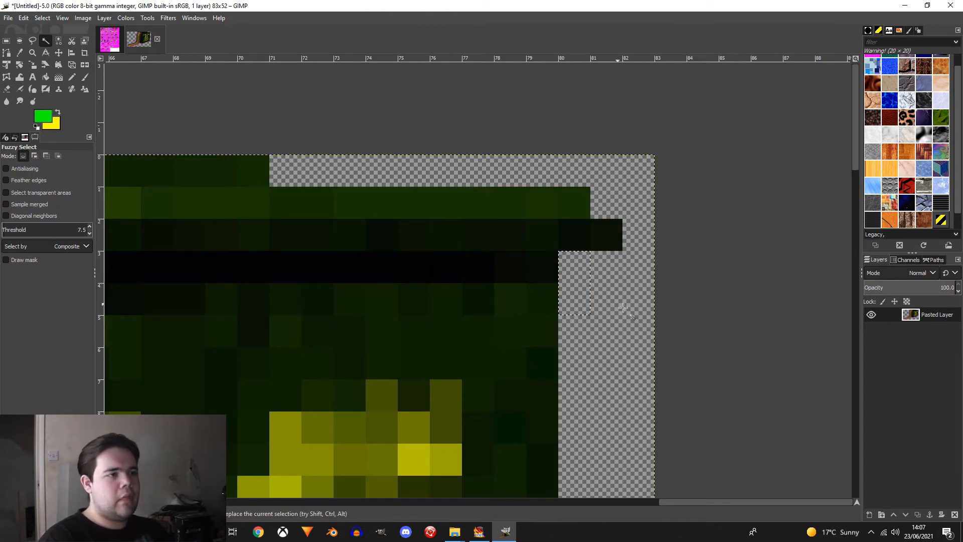
scroll(624, 306, "down", 2, "ctrl")
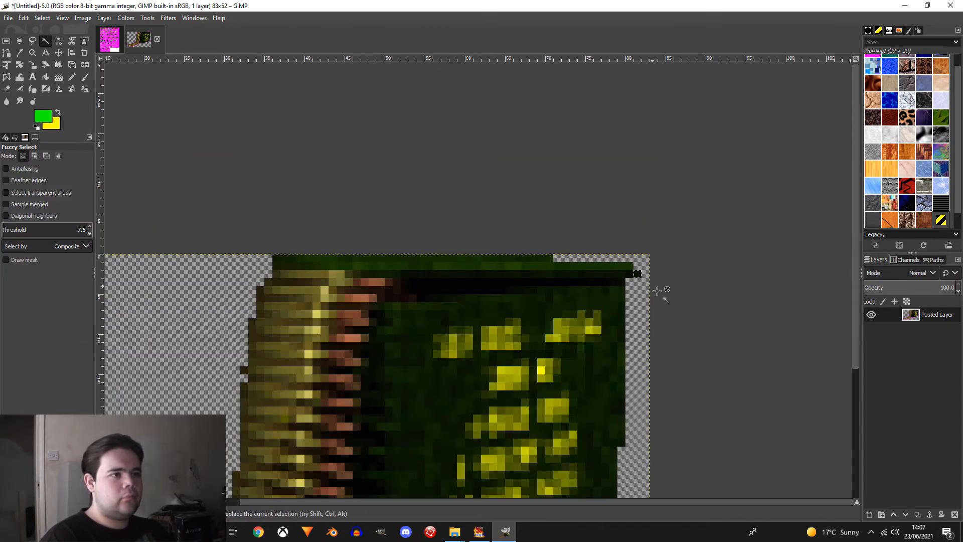
scroll(656, 283, "down", 1, "ctrl")
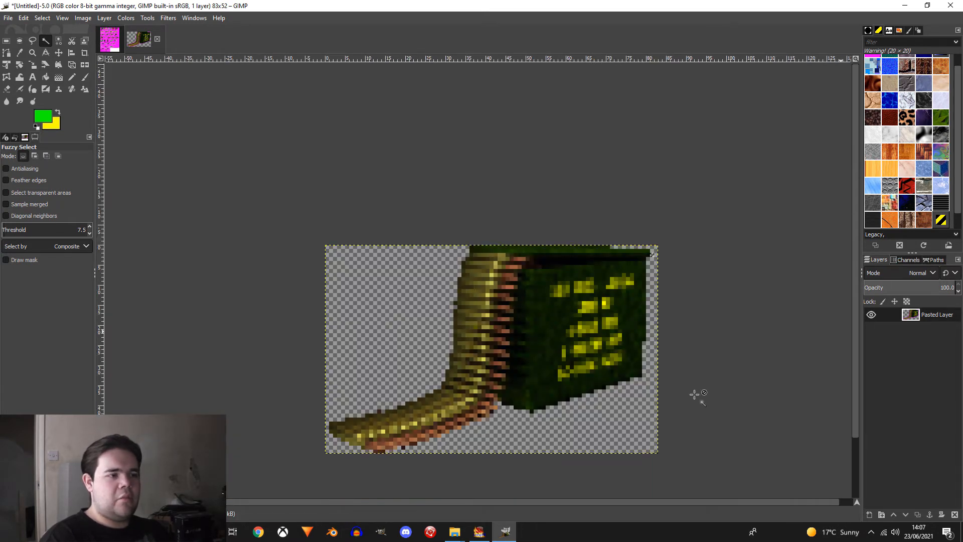
Export the ammo box as ABOXA0.png into the Resources folder, then quit GIMP and discard the unsaved changes
left_click(8, 18)
left_click(43, 174)
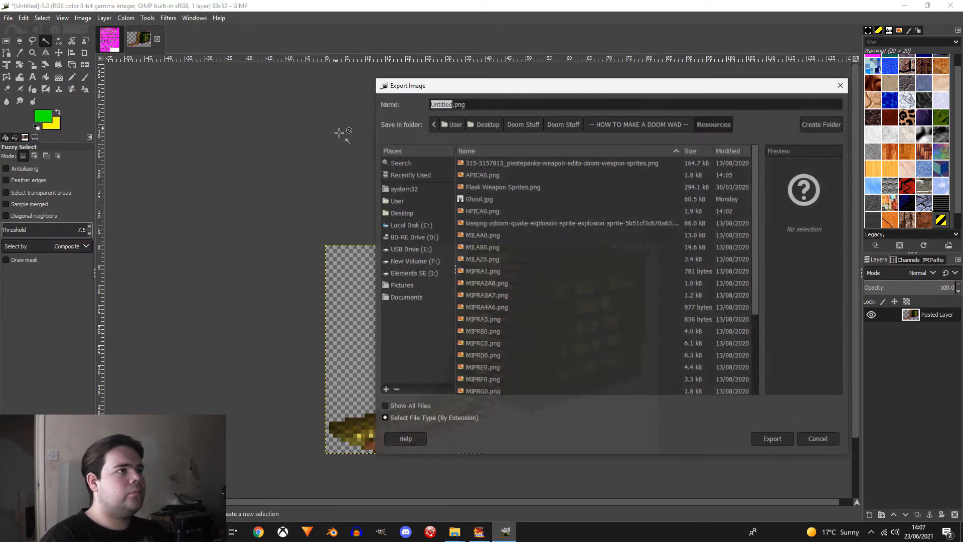
left_click(457, 105)
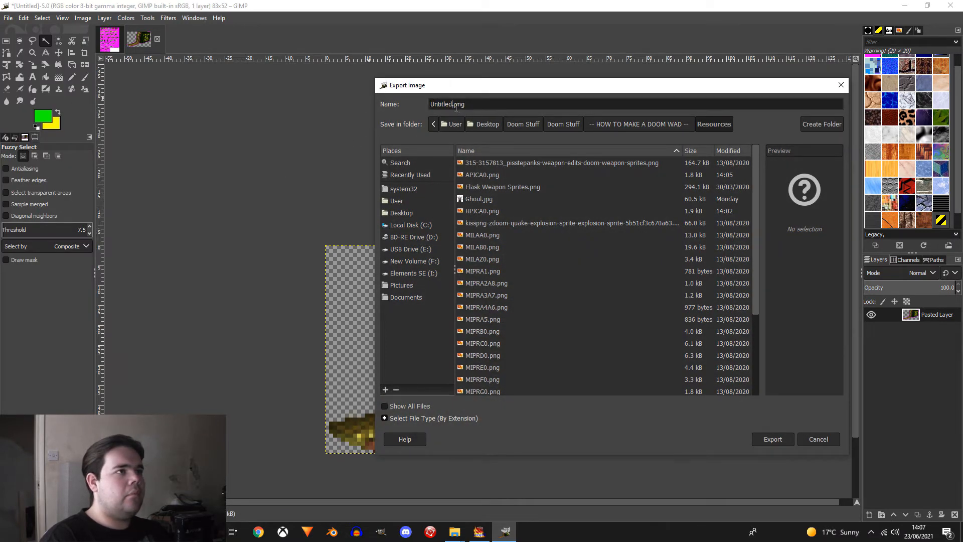
double_click(449, 105)
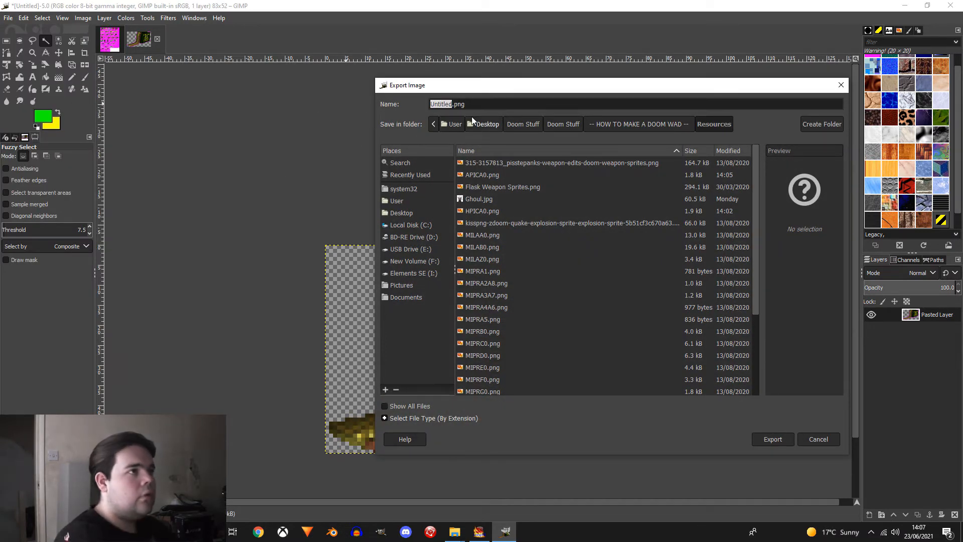
type("ABOXA0")
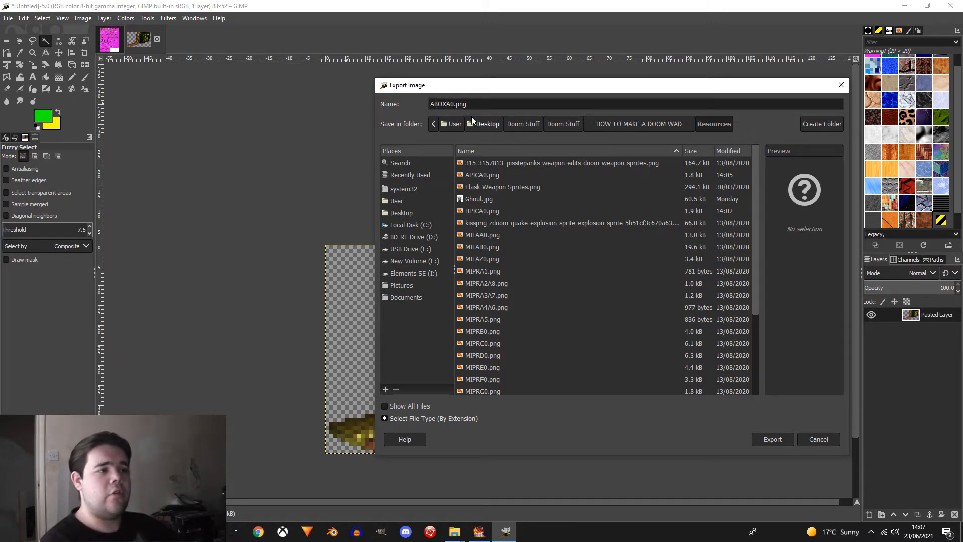
key("Return")
key("Return")
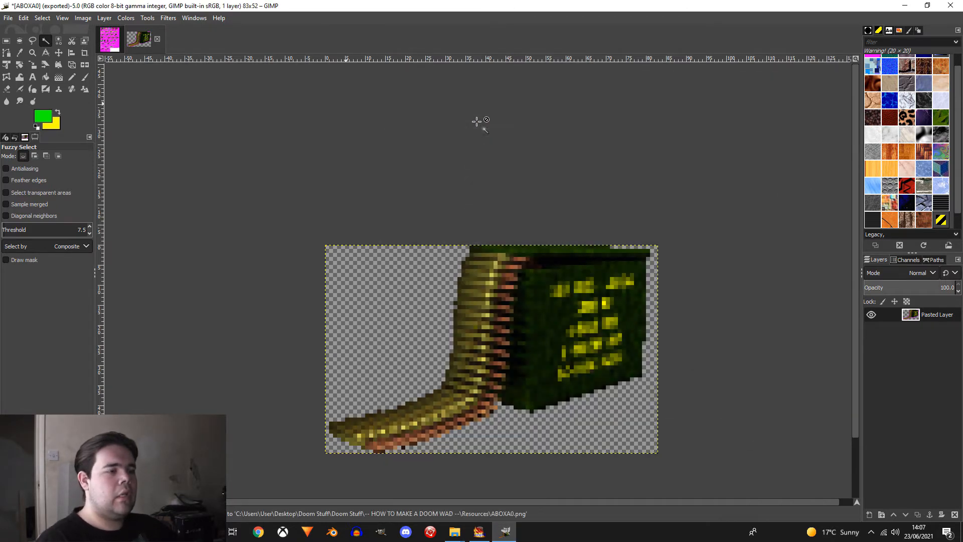
left_click(950, 5)
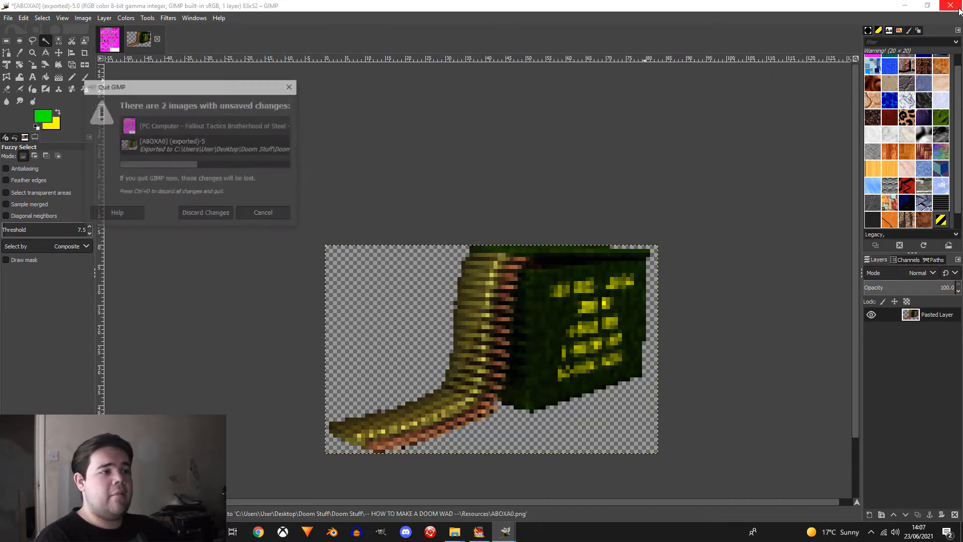
left_click(204, 211)
In SLumpEd, start loading files after the S_START marker and browse to the Resources folder inside -- HOW TO MAKE A DOOM WAD --
left_click(50, 293)
left_click(47, 16)
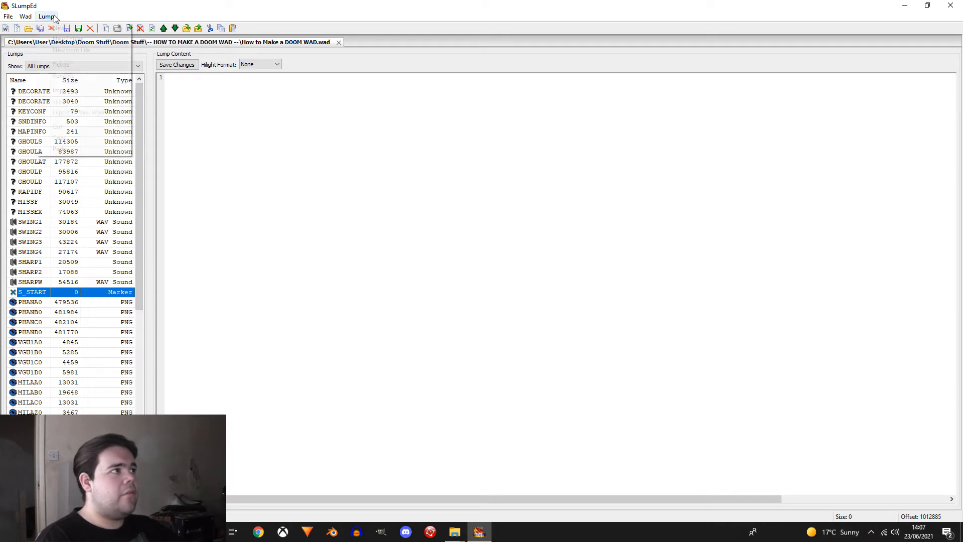
left_click(79, 50)
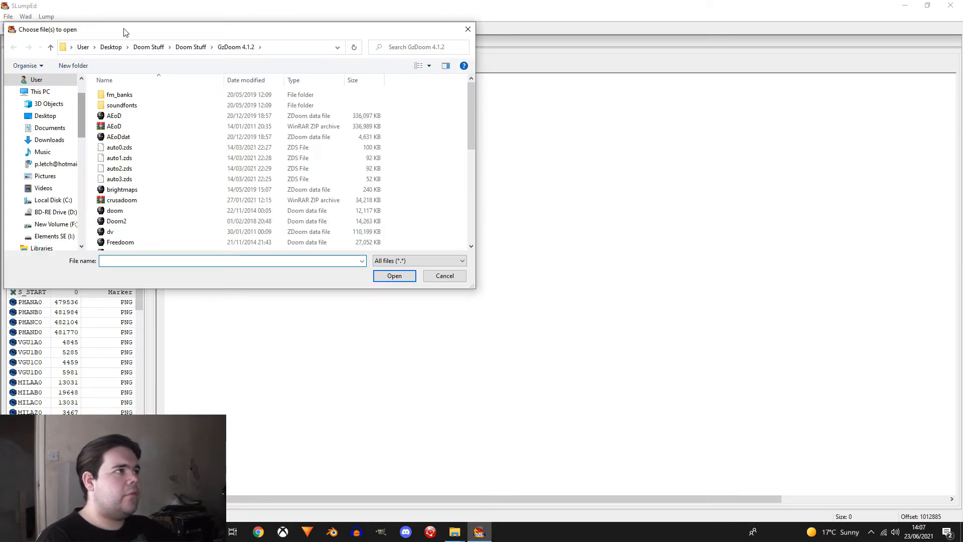
left_click(189, 46)
double_click(119, 105)
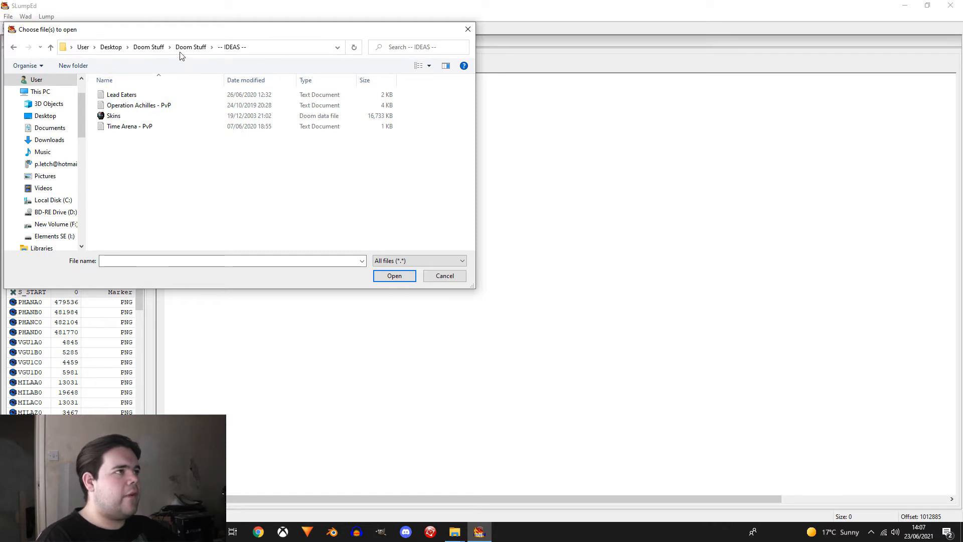
left_click(189, 47)
double_click(142, 95)
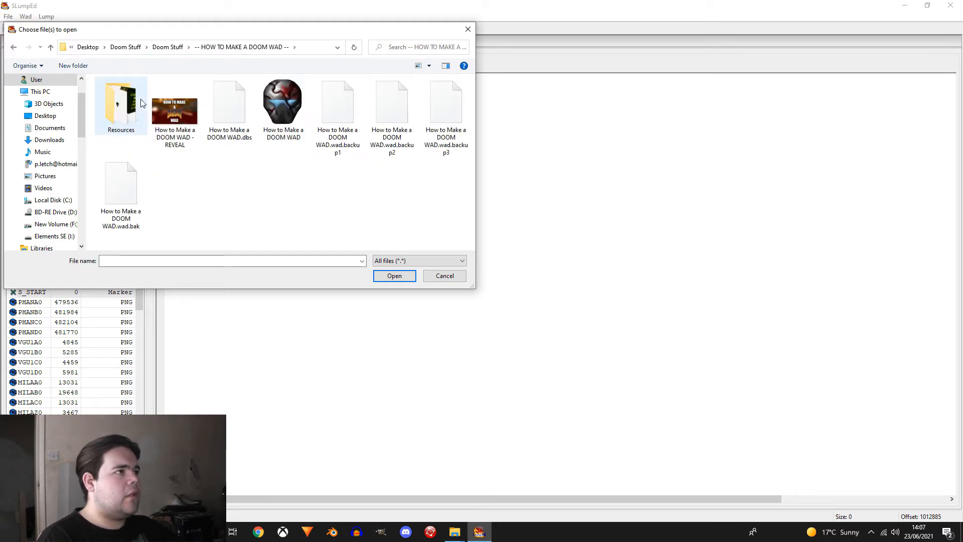
double_click(107, 104)
Load the ABOXA0, APICA0 and HPICA0 images as lumps and preview them
left_click(246, 115)
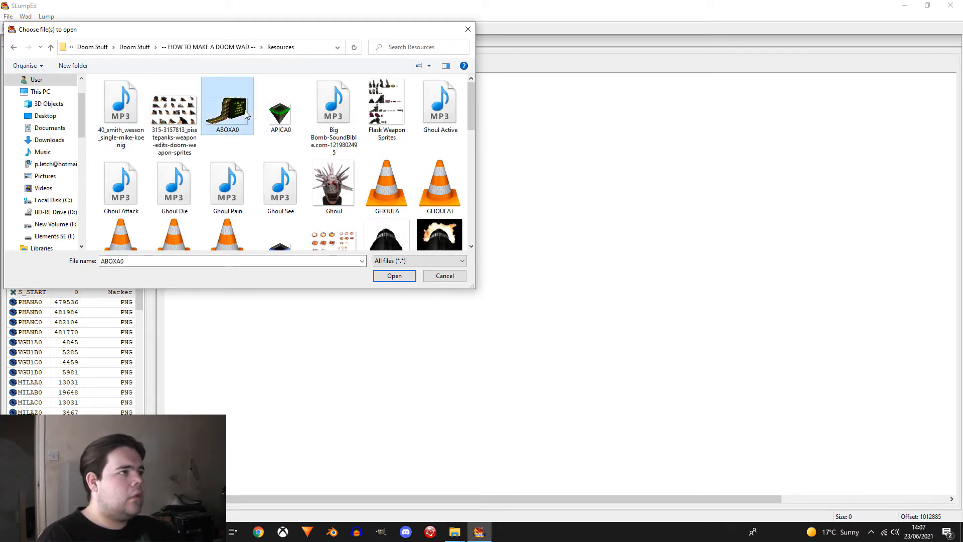
left_click(280, 113, "ctrl")
scroll(342, 215, "down", 1)
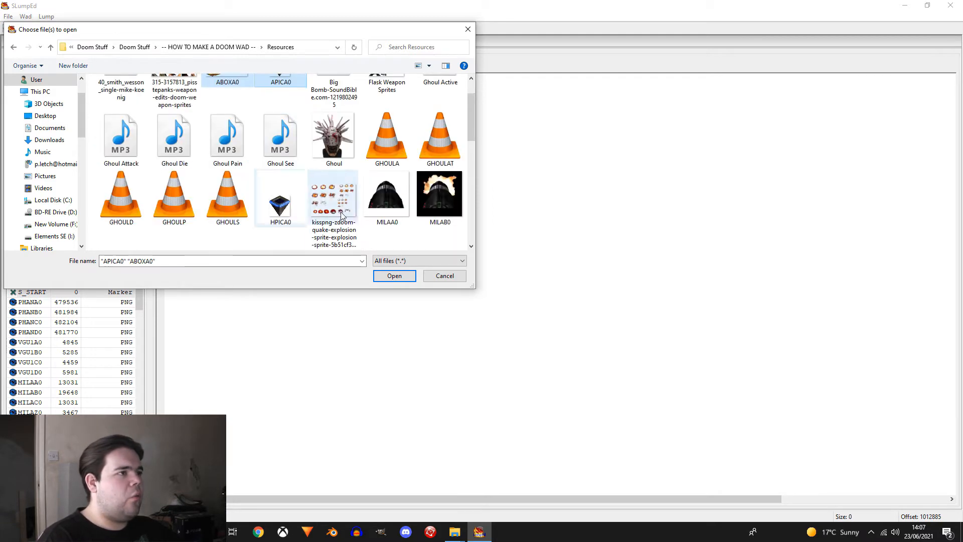
left_click(280, 200, "ctrl")
left_click(394, 276)
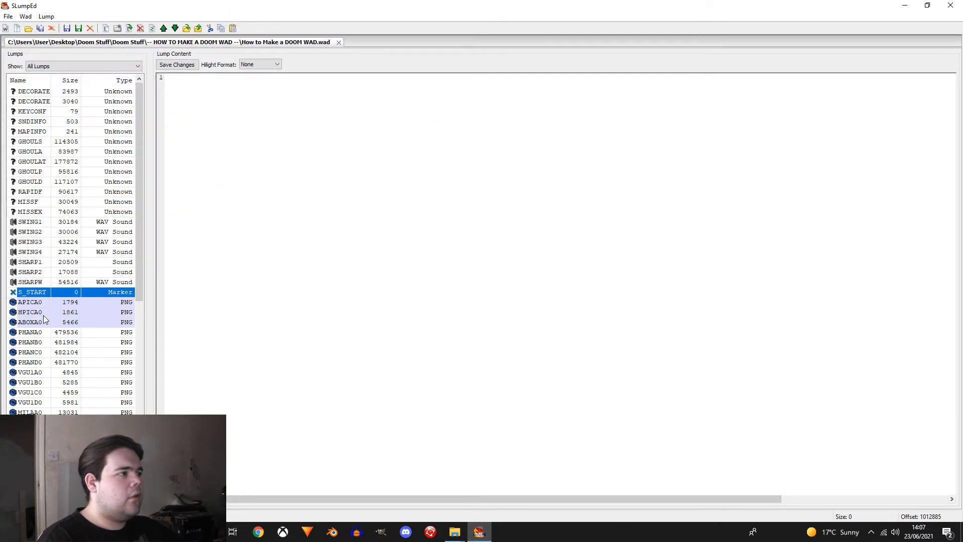
left_click(44, 315)
left_click(43, 323)
left_click(51, 316)
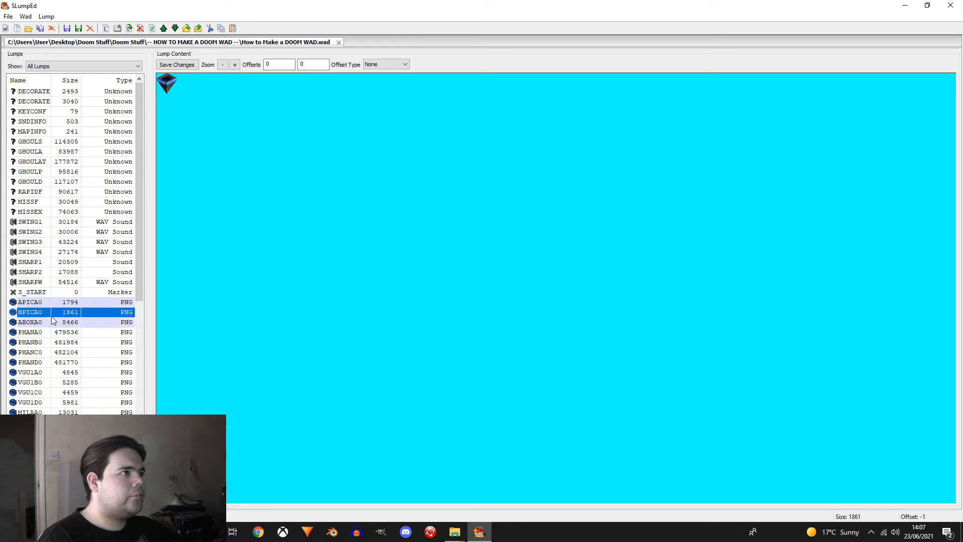
left_click(57, 304)
left_click(57, 310)
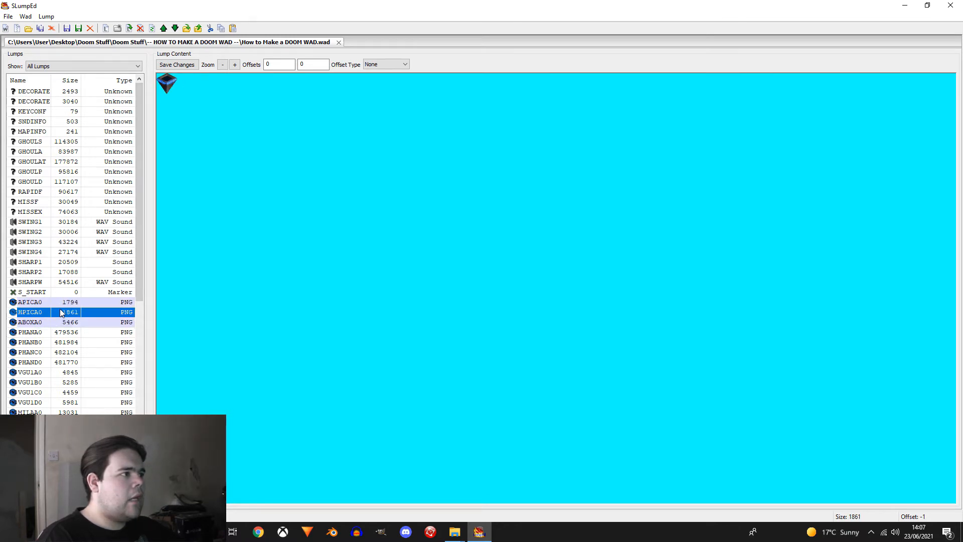
Centre the green APICA0 pylon above the crosshair with offsets 20 and 61, and save the lump changes
left_click(59, 304)
left_click_drag(175, 78, 185, 105)
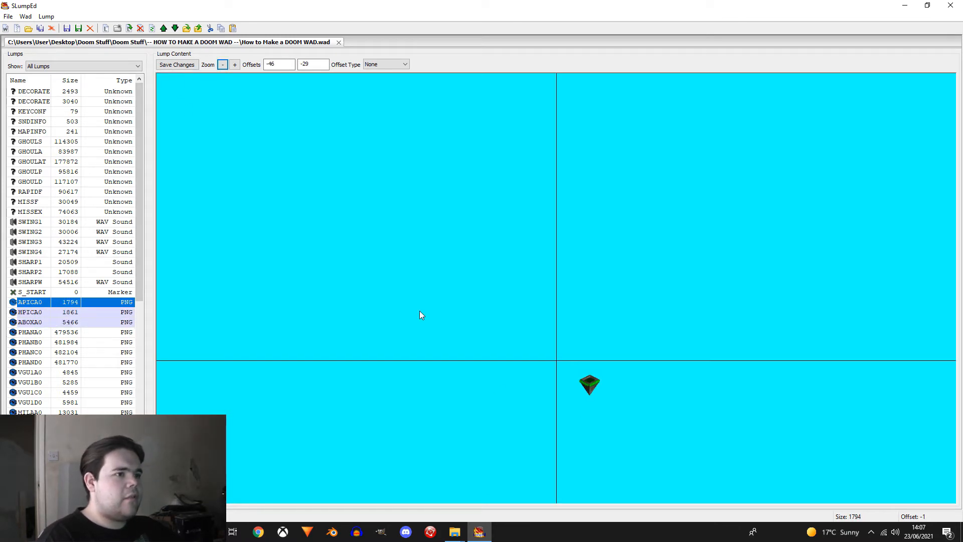
left_click_drag(548, 362, 551, 300)
left_click(234, 65)
left_click(234, 65)
left_click(234, 65)
left_click(234, 65)
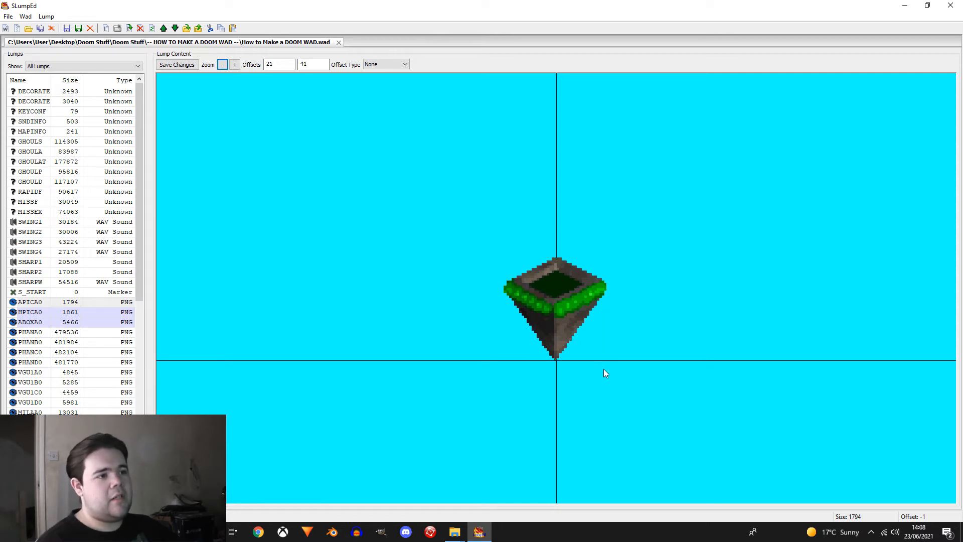
left_click(219, 64)
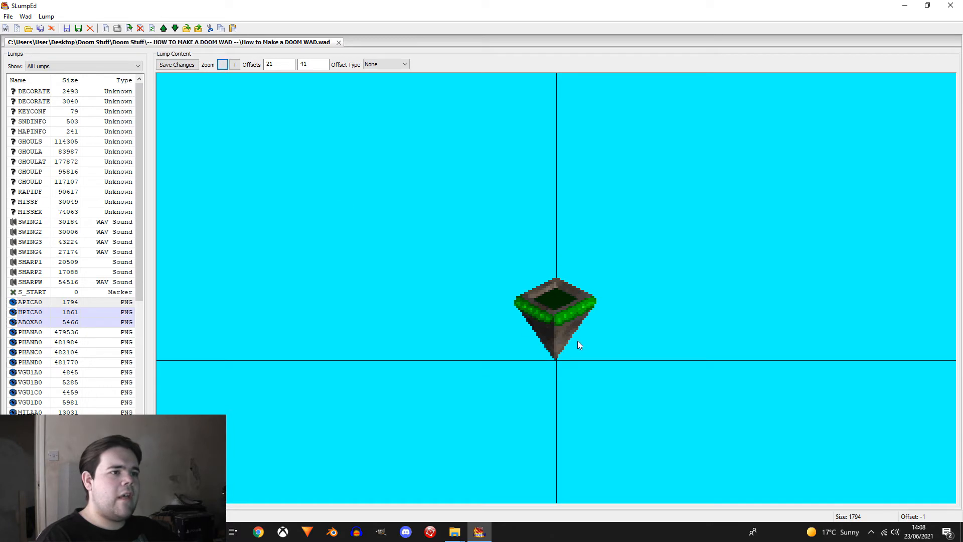
left_click_drag(560, 352, 563, 311)
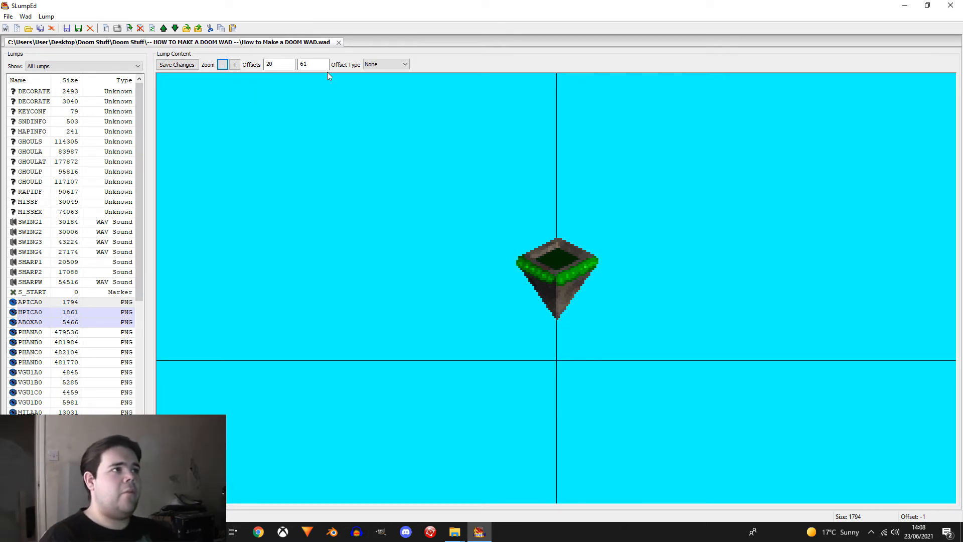
left_click(191, 65)
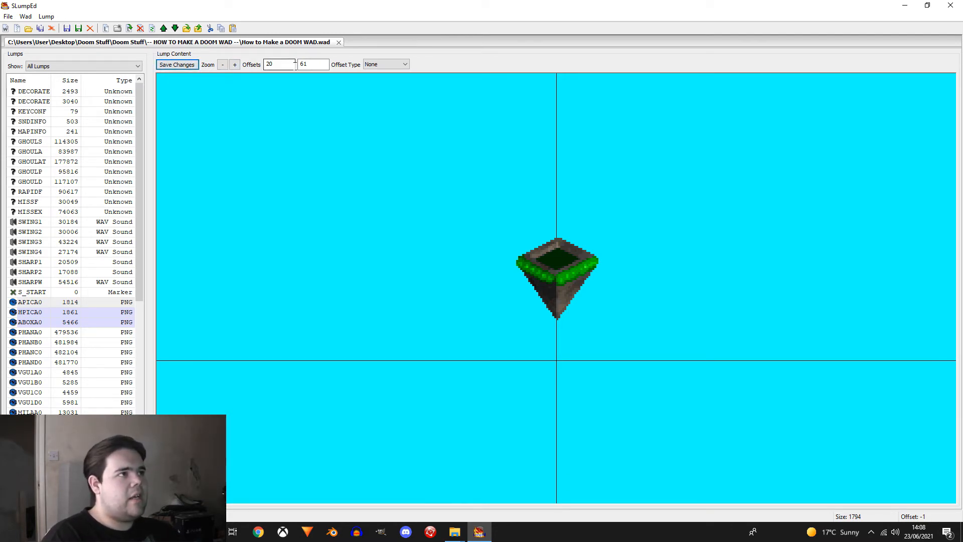
Set the blue HPICA0 pylon's offsets to 20 and 61, save the changes, and compare it with APICA0
key("Down")
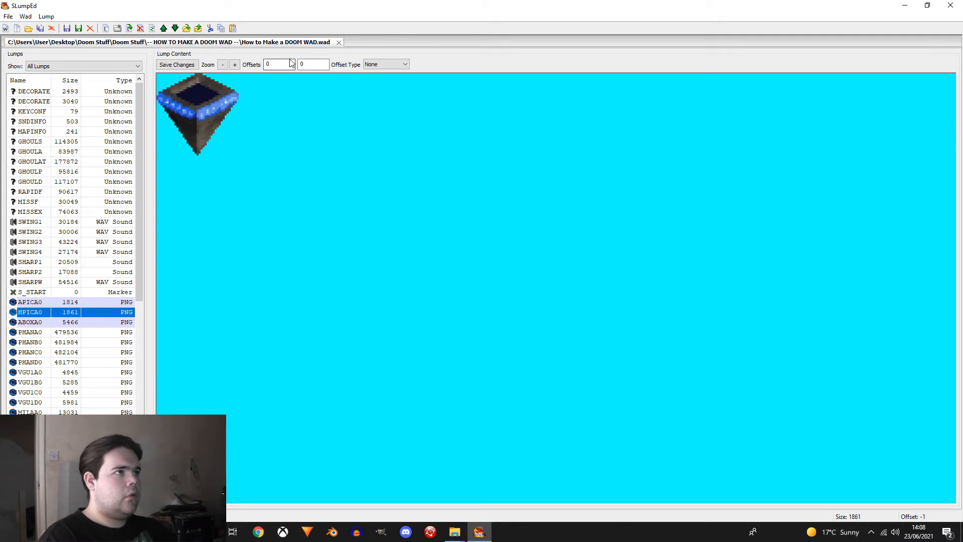
double_click(291, 63)
type("20")
double_click(326, 68)
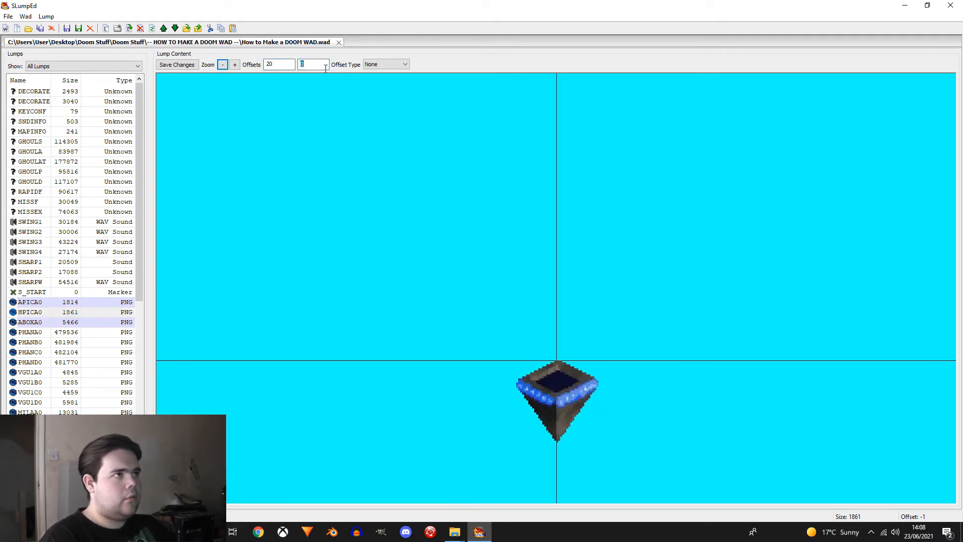
type("64")
key("BackSpace")
type("1")
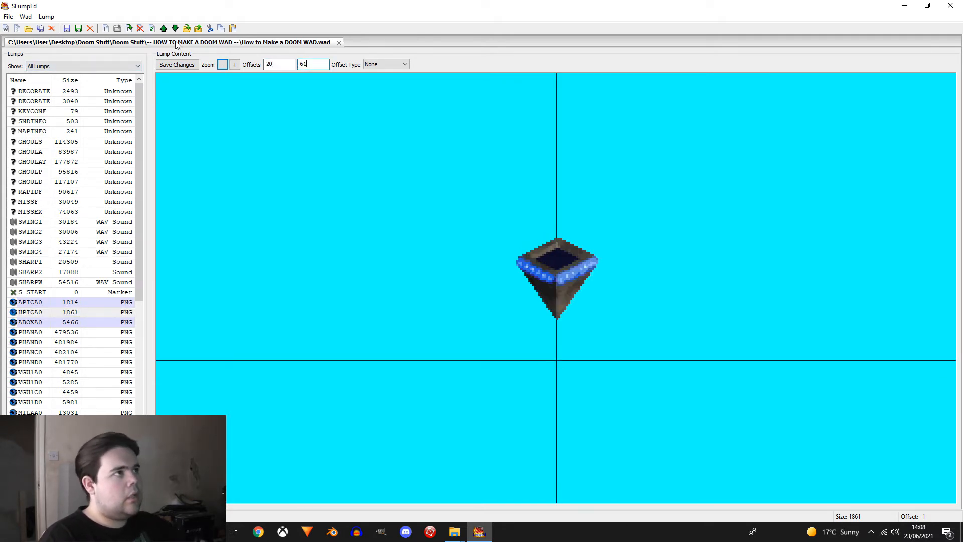
left_click(176, 65)
left_click(42, 301)
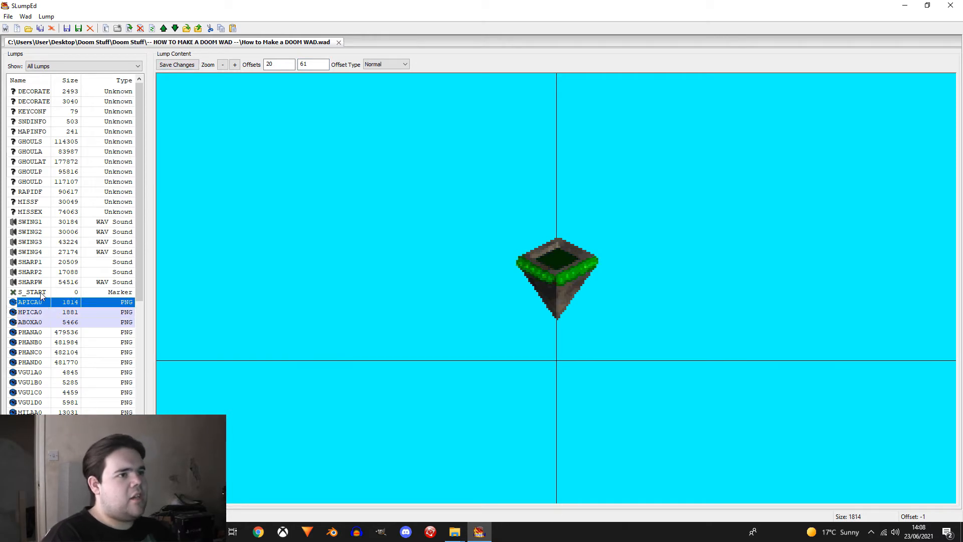
Position the ABOXA0 ammo box on the crosshair with offsets 60 and 52, and save the lump changes
left_click(30, 322)
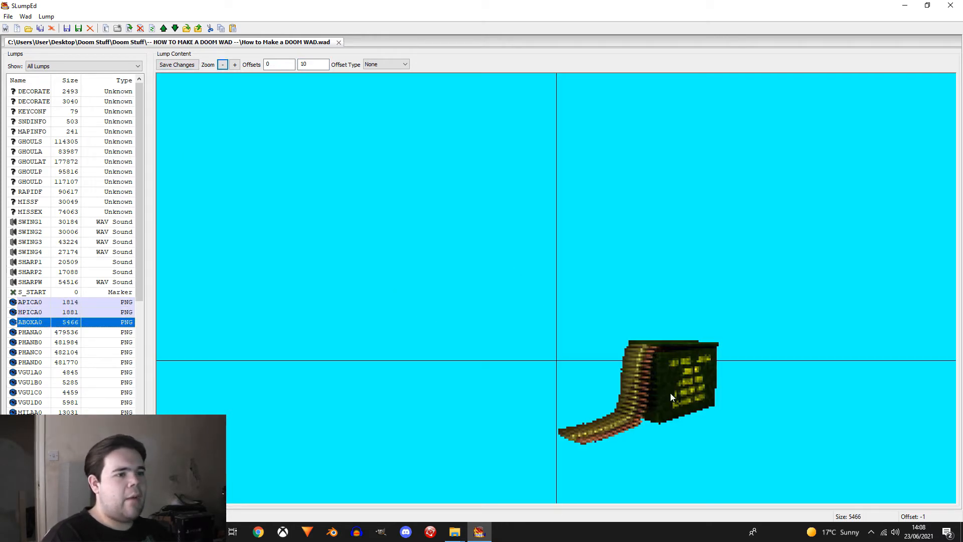
left_click_drag(671, 396, 549, 307)
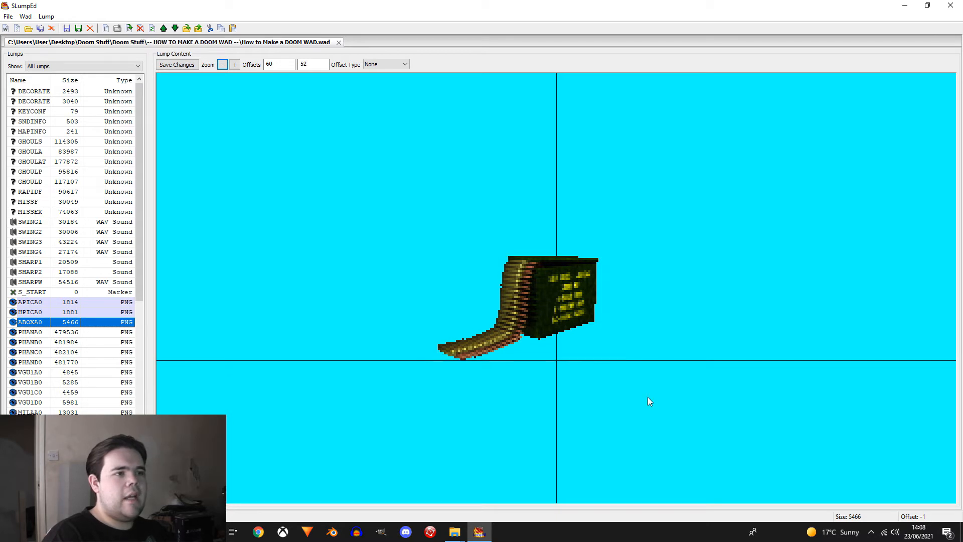
left_click(169, 64)
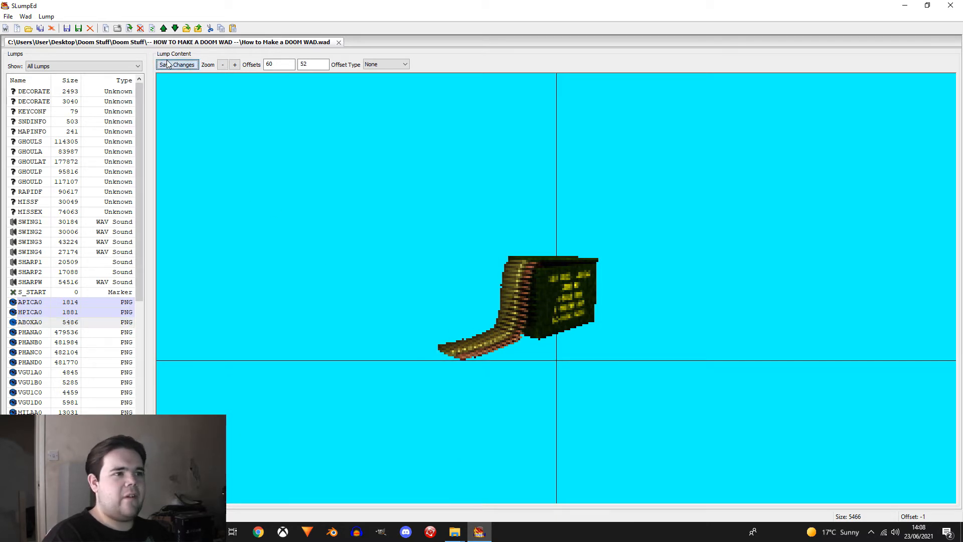
Compare how the APICA0, HPICA0 and ABOXA0 sprites sit relative to the crosshair
left_click(41, 304)
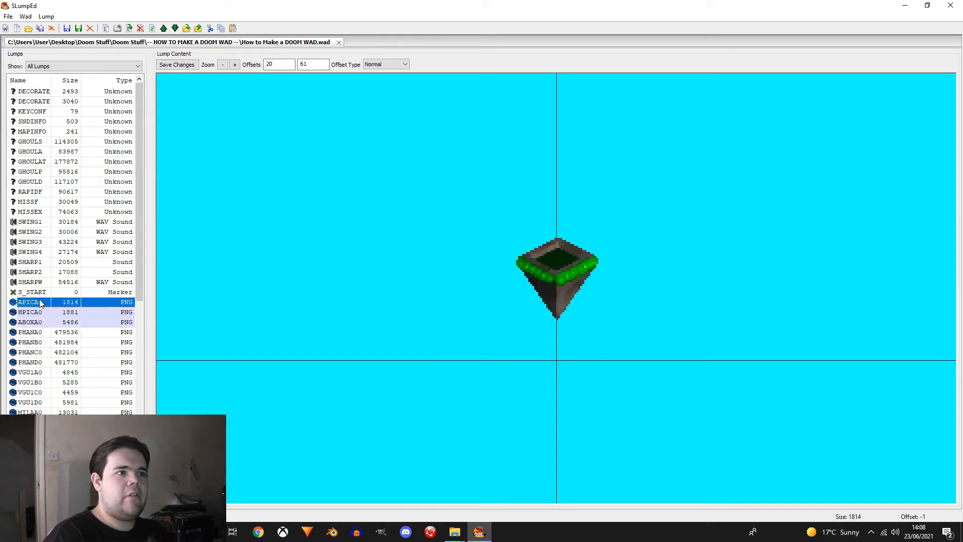
key("Down")
key("Up")
key("Down")
key("Down")
key("Up")
key("Up")
key("Down")
key("Down")
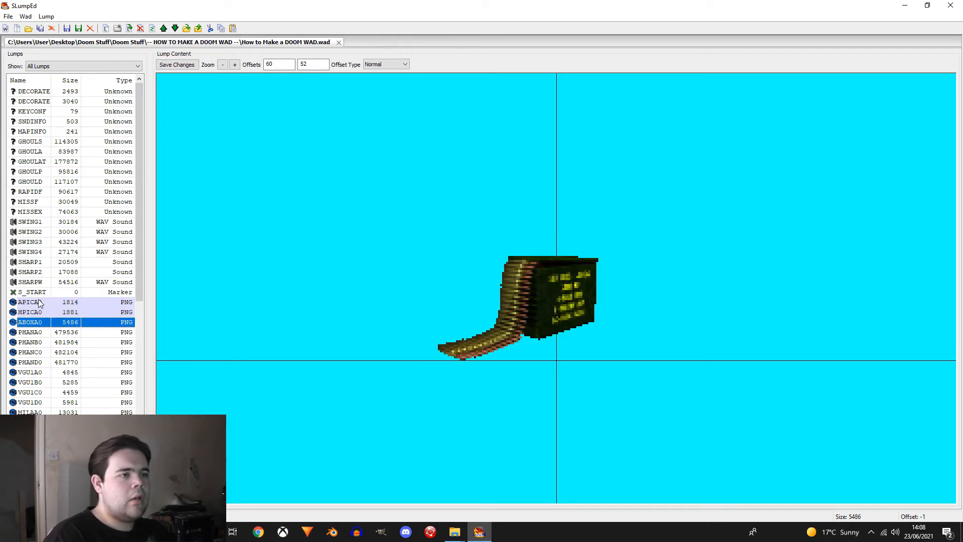
key("Up")
key("Up")
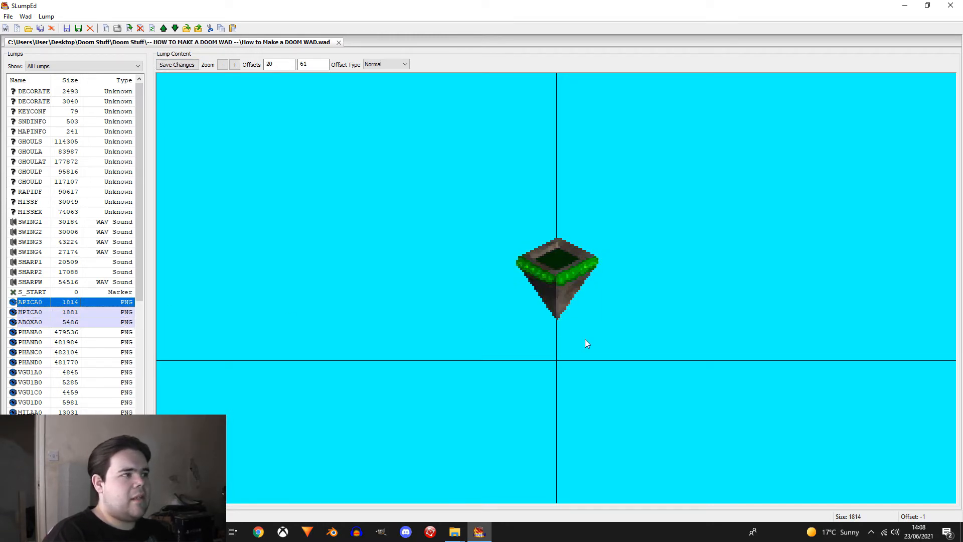
Raise the APICA0 and HPICA0 pylons to a vertical offset of 68, save the HPICA0 changes, and return to ABOXA0
left_click_drag(562, 284, 561, 269)
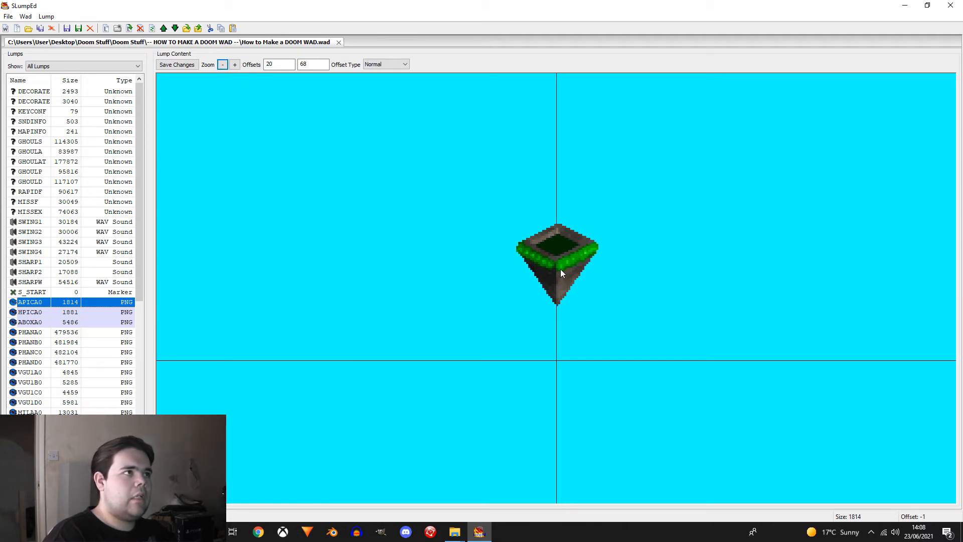
left_click(38, 311)
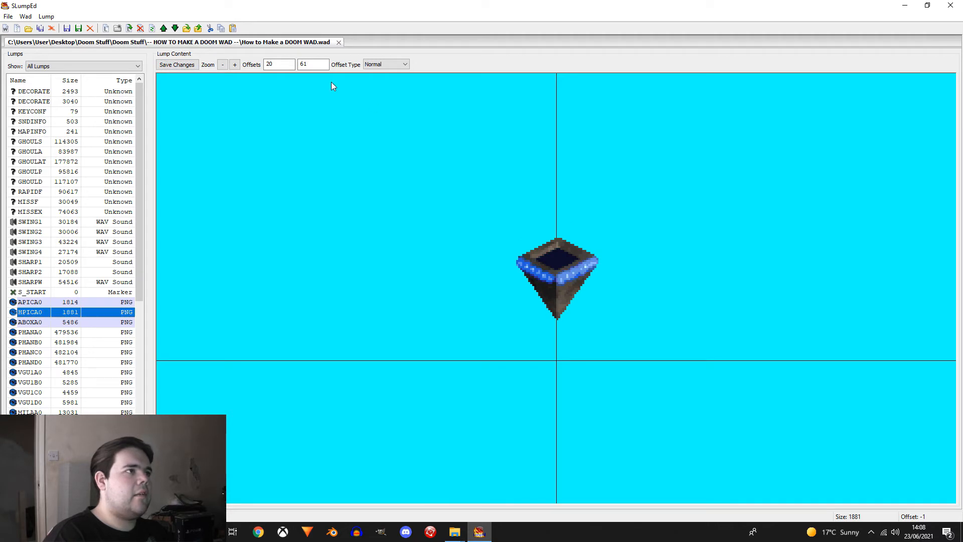
double_click(326, 65)
type("68")
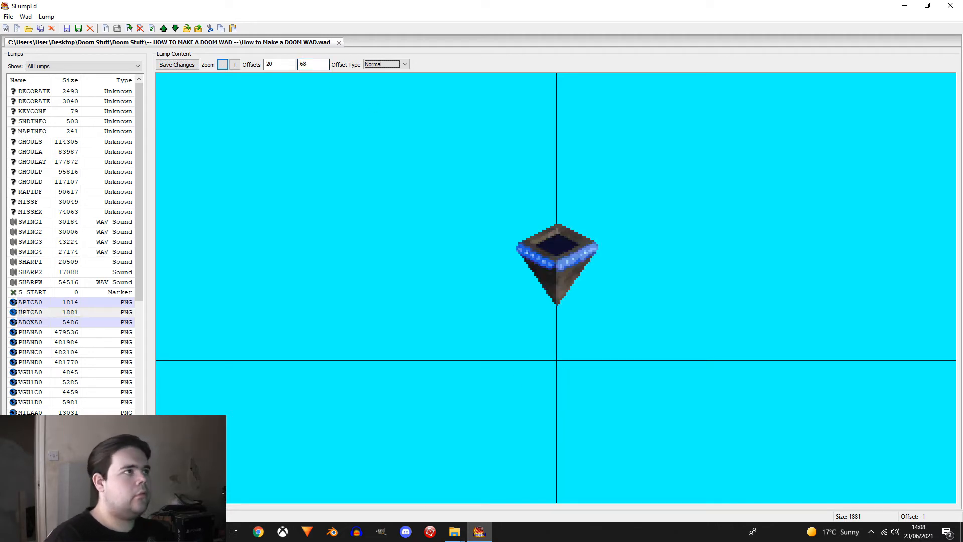
left_click(168, 66)
left_click(58, 342)
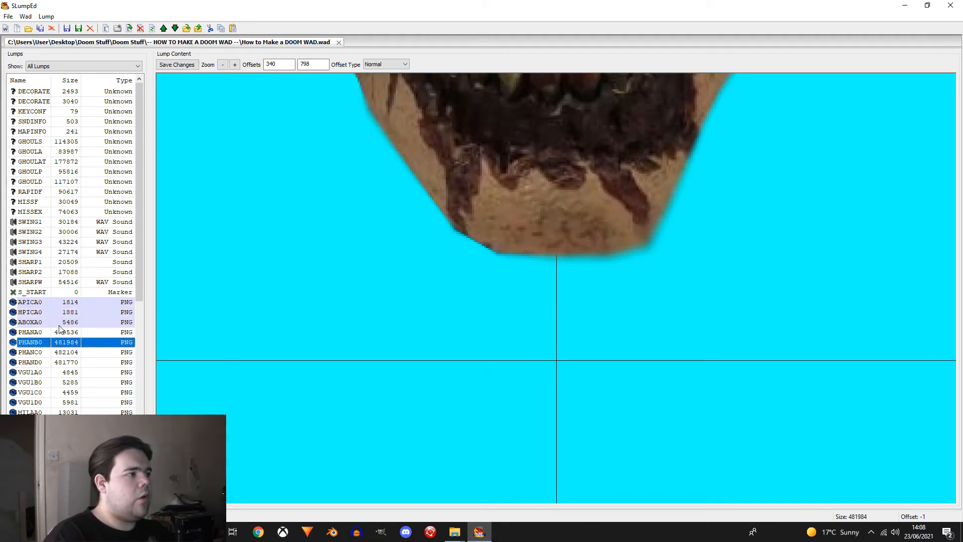
key("Up")
key("Up")
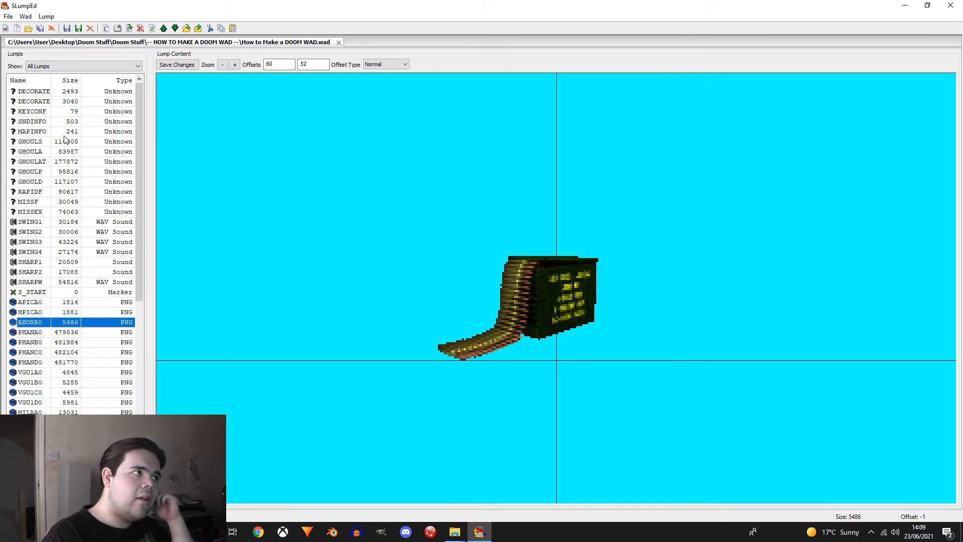
Create a new lump named DECORATE directly after the MONSTERS DECORATE lump
left_click(64, 102)
left_click(67, 93)
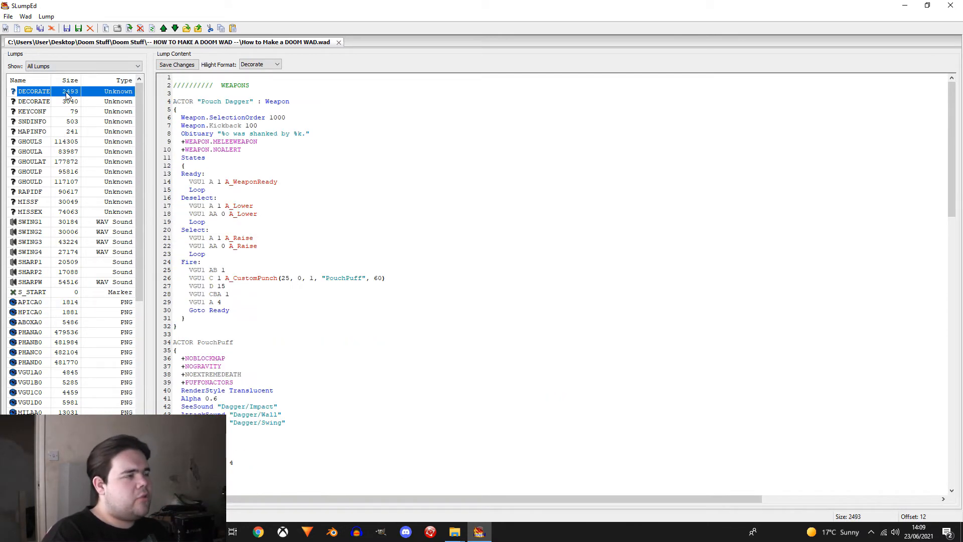
left_click(67, 102)
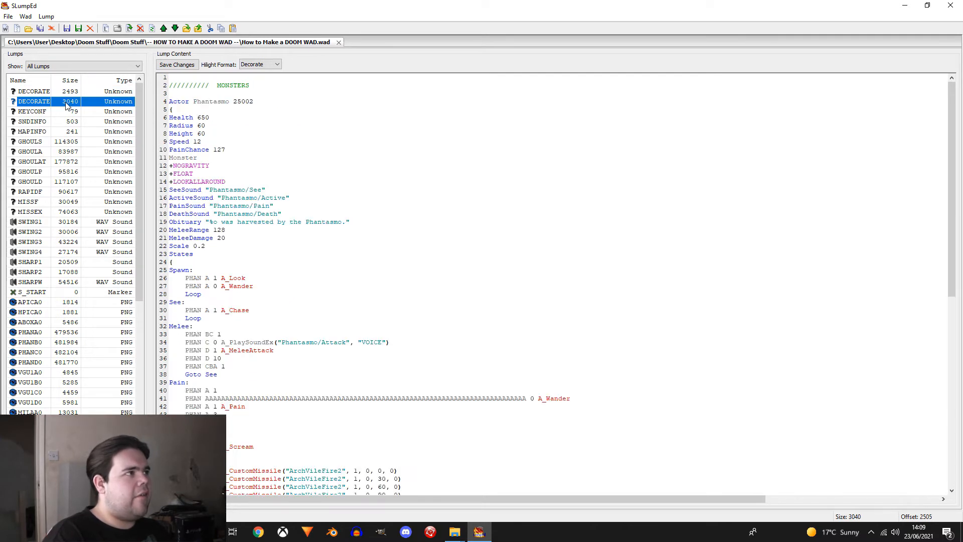
left_click(46, 16)
left_click(56, 24)
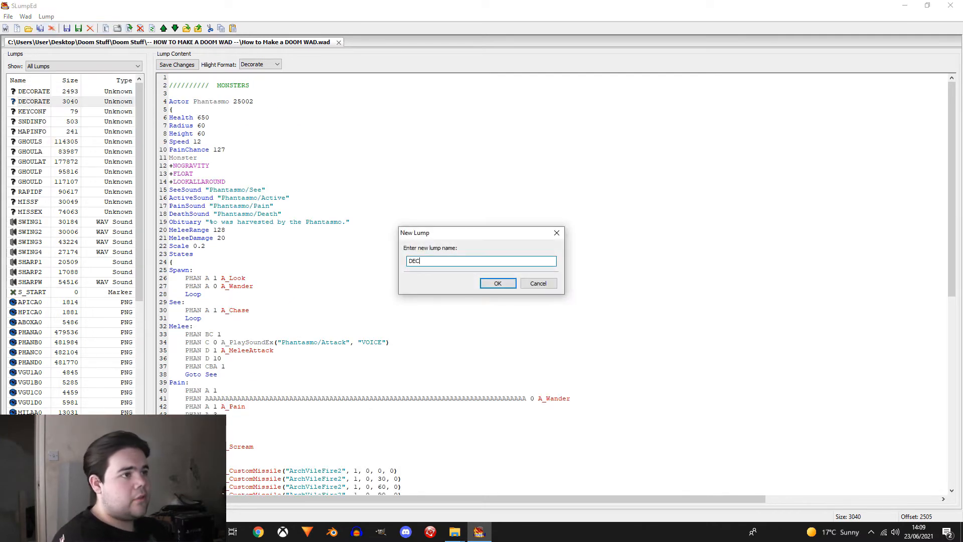
type("DECORATE")
key("Return")
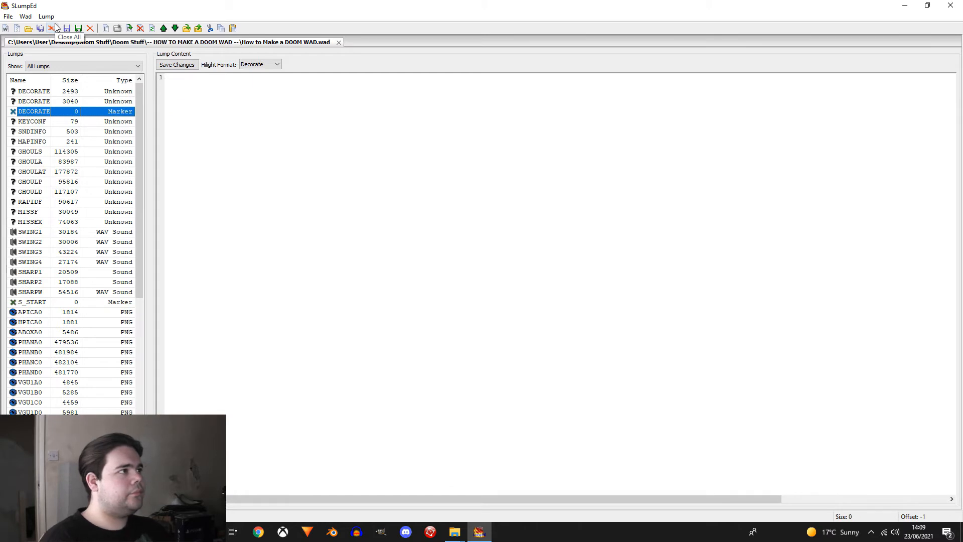
Copy the MONSTERS header comment from the second DECORATE lump into the new empty DECORATE lump
left_click(36, 100)
left_click_drag(174, 94, 166, 78)
key("ctrl+c")
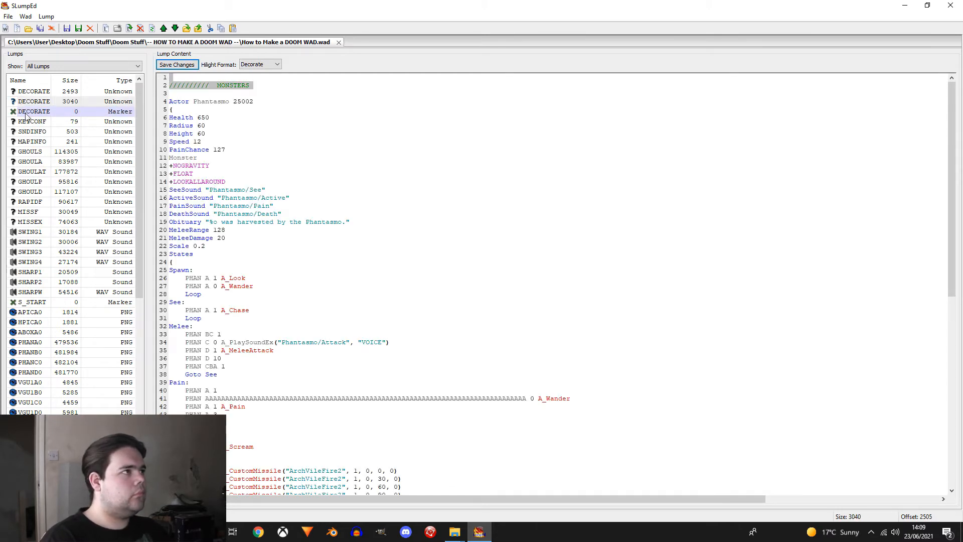
left_click(26, 113)
left_click(224, 123)
key("ctrl+v")
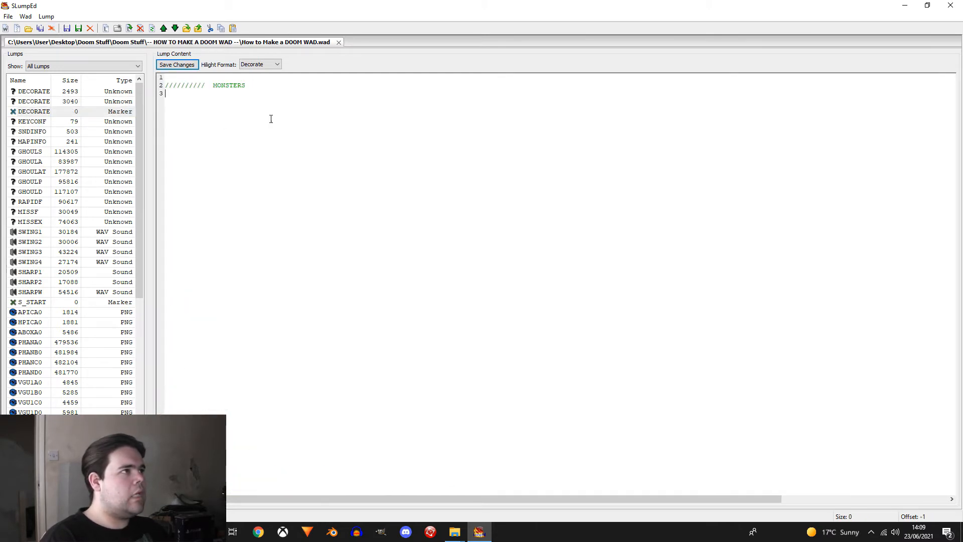
Change the new lump's header comment to ITEMS, then save the lump changes and the WAD
double_click(226, 86)
type("ITEM")
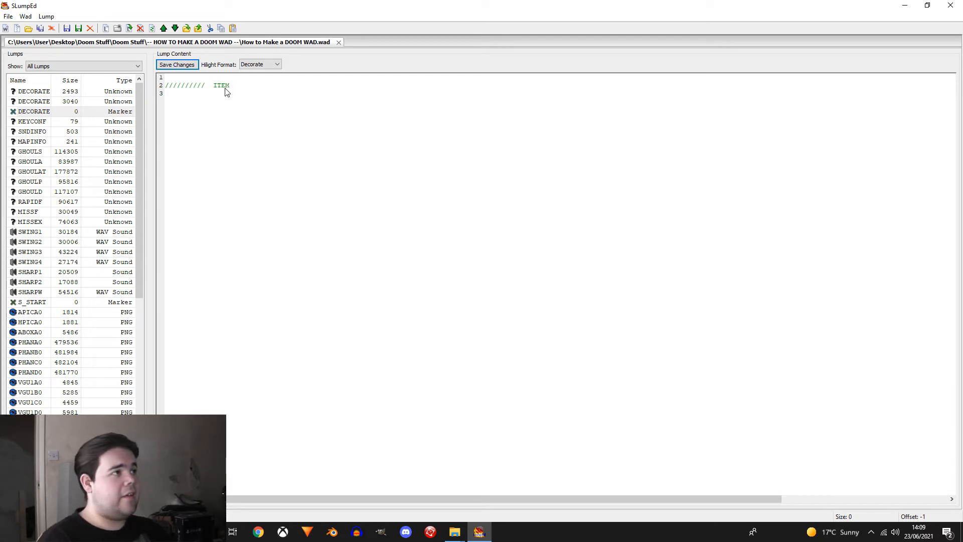
left_click(181, 65)
left_click(290, 86)
type("S")
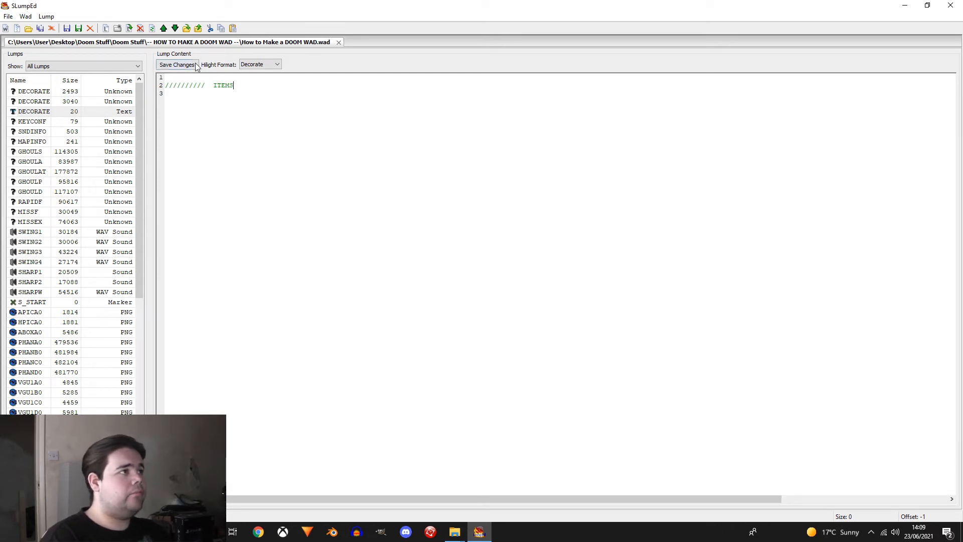
left_click(158, 64)
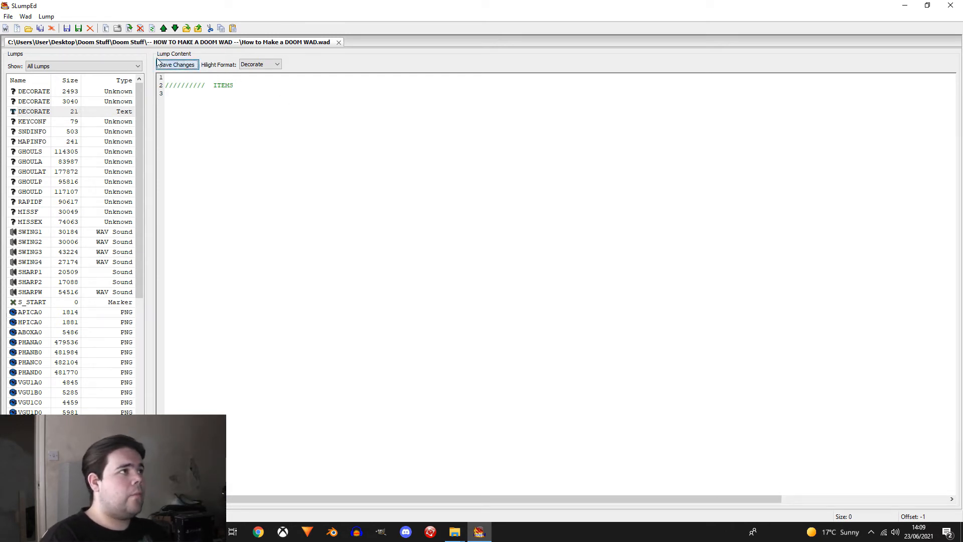
left_click(68, 29)
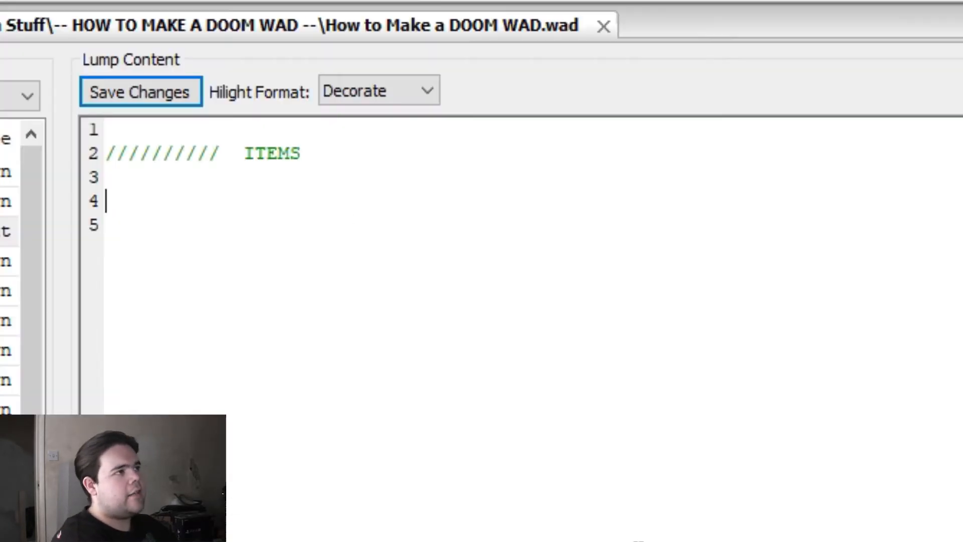
Declare the actor below the ITEMS header as "Actor HealthRune : Health"
type("Acot")
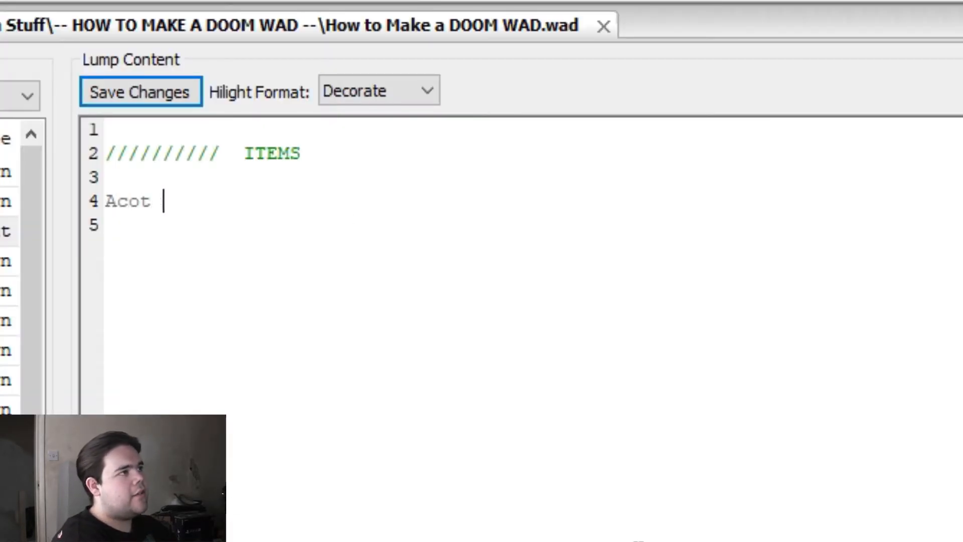
key("BackSpace")
key("BackSpace")
key("BackSpace")
type("tor ")
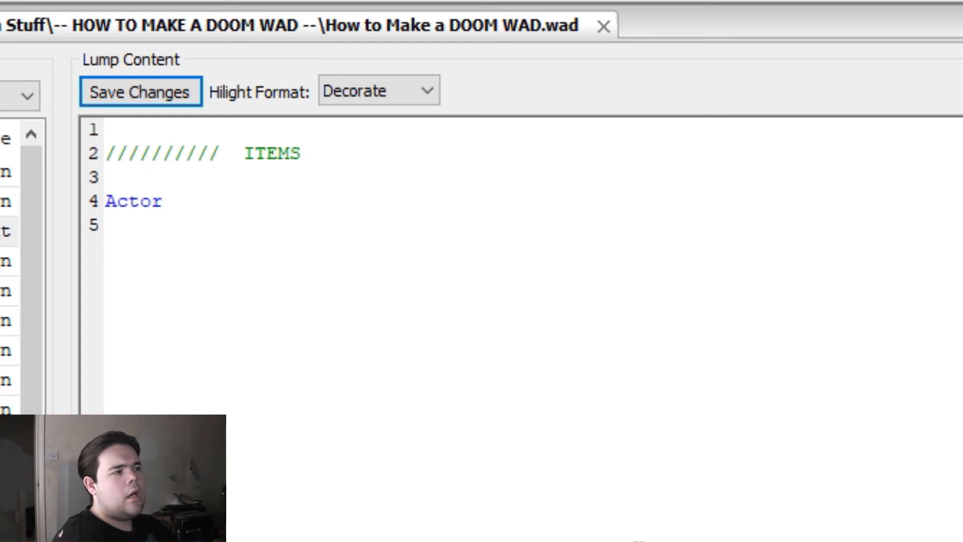
type("Health")
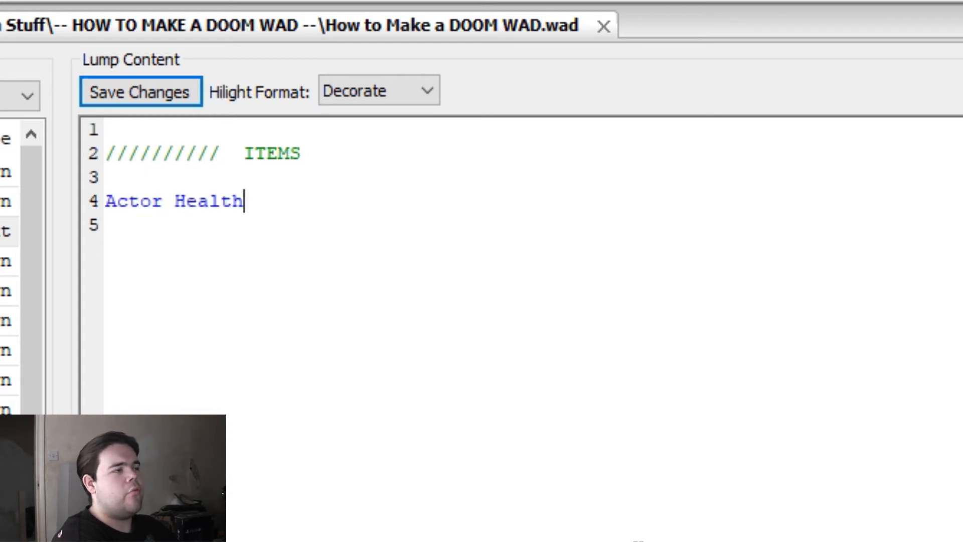
type("Rune :")
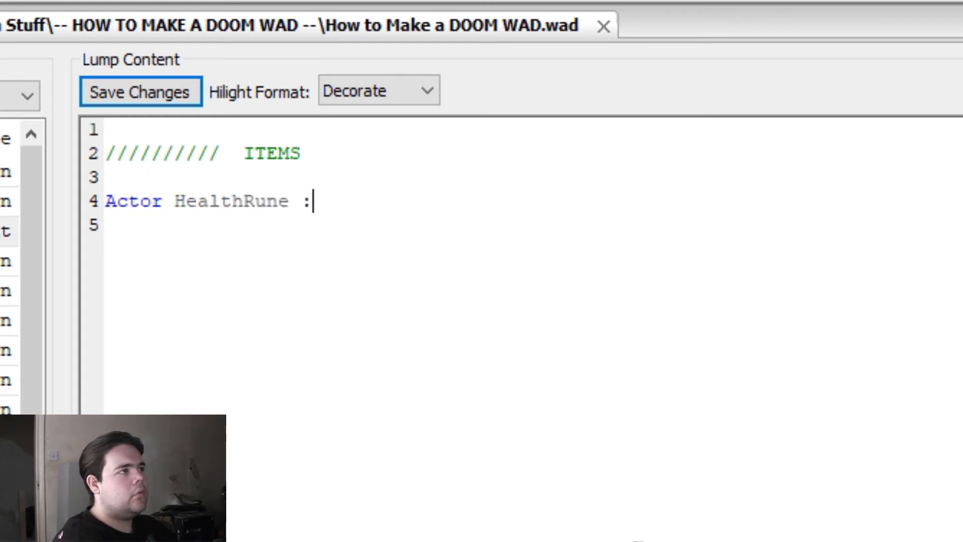
type(" Health")
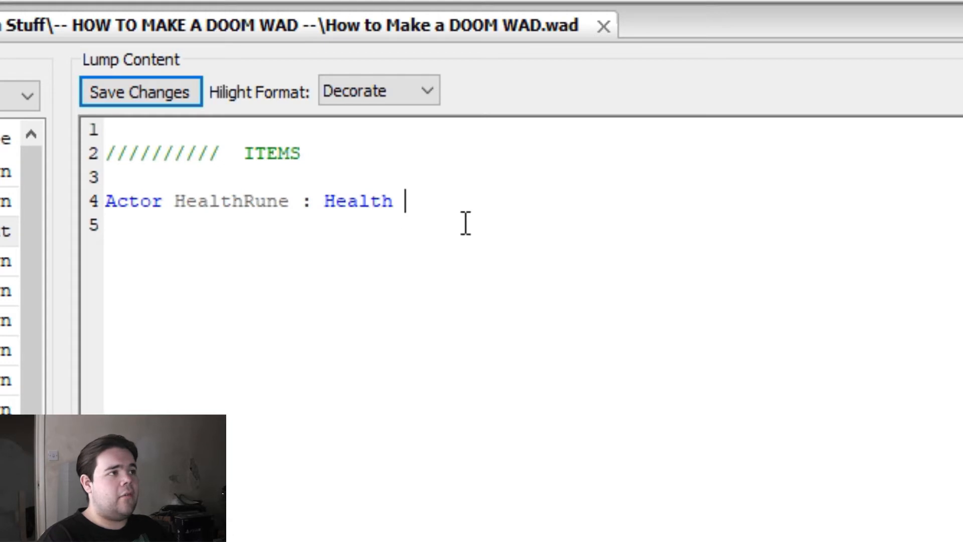
key("Return")
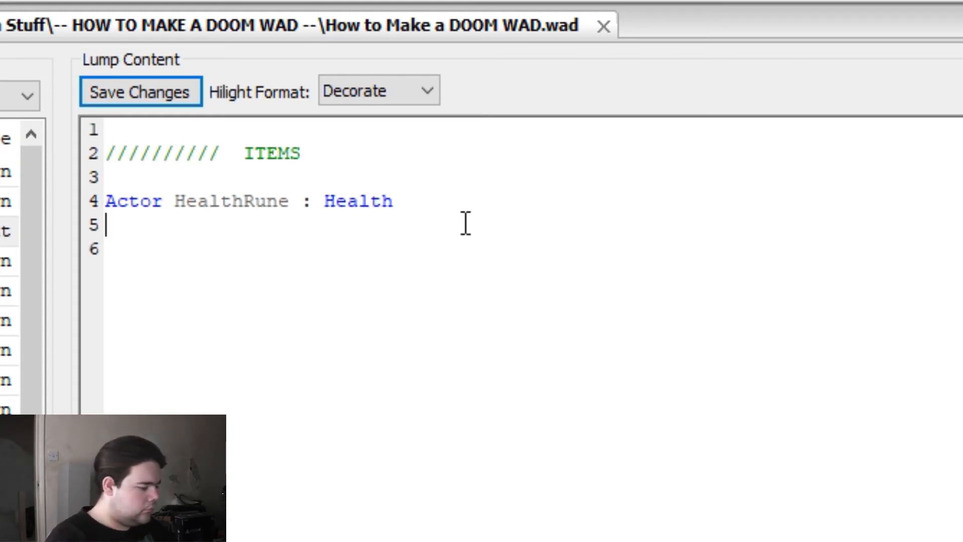
Open the HealthRune actor block with a brace and add the +COUNTITEM flag
type("{")
key("Return")
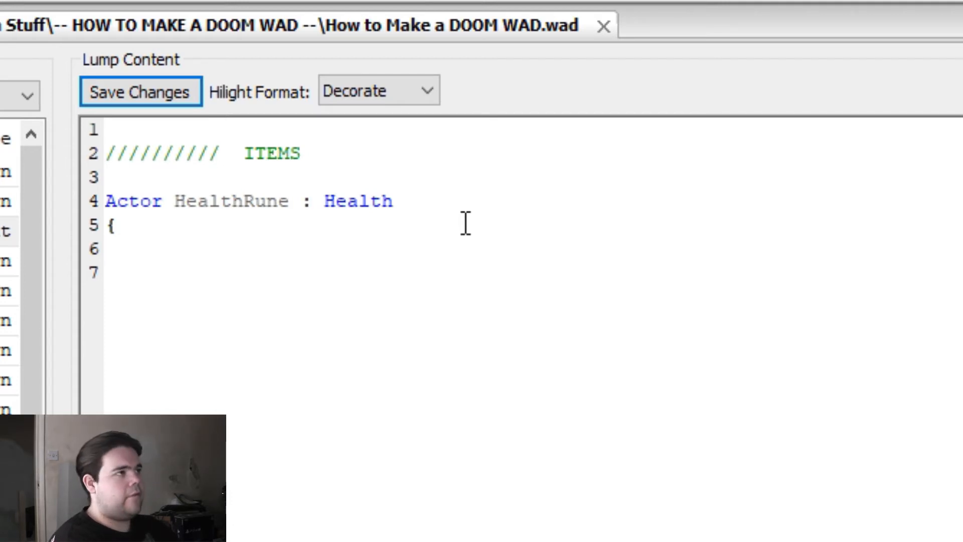
type("+COUNTITEM")
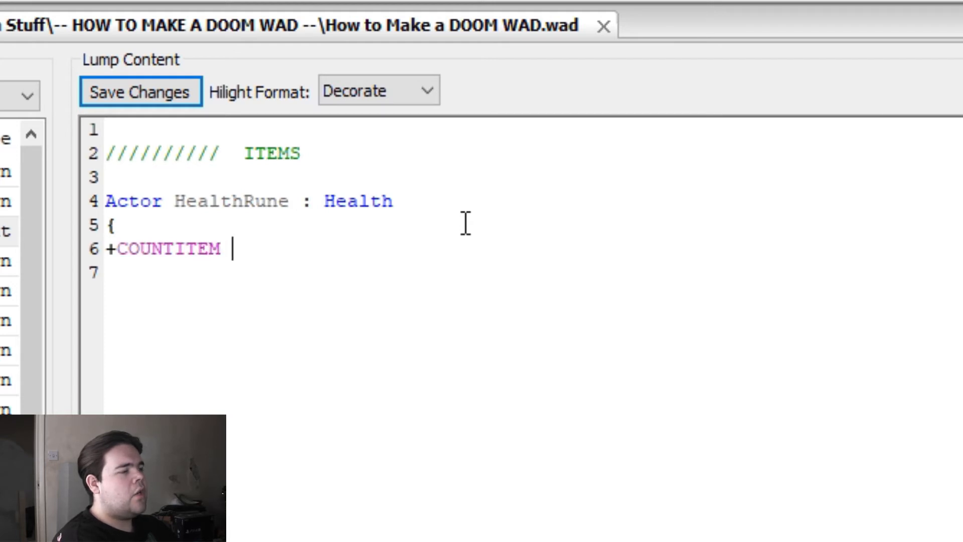
key("Return")
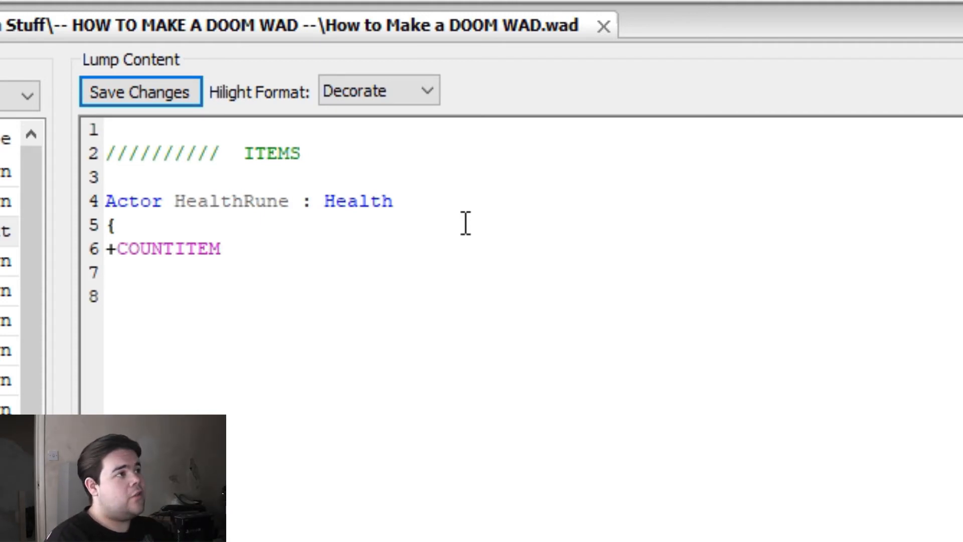
Switch the COUNTITEM flag's sign to minus and back to plus
key("Up")
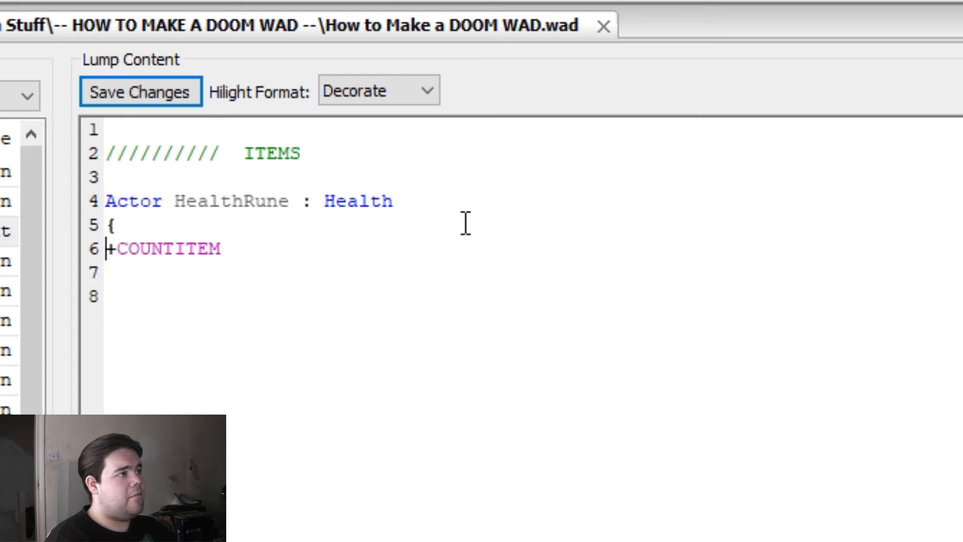
key("shift+Right")
type("-")
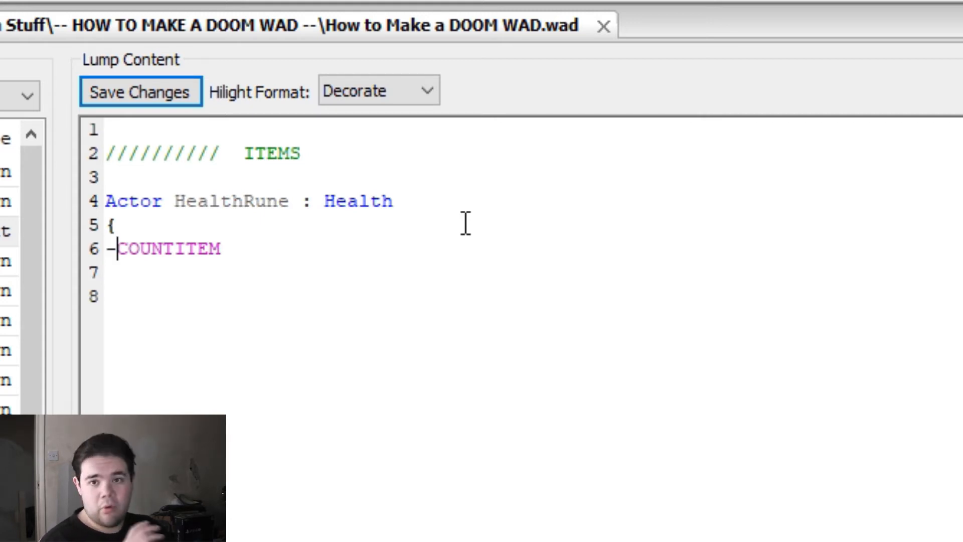
key("BackSpace")
type("+")
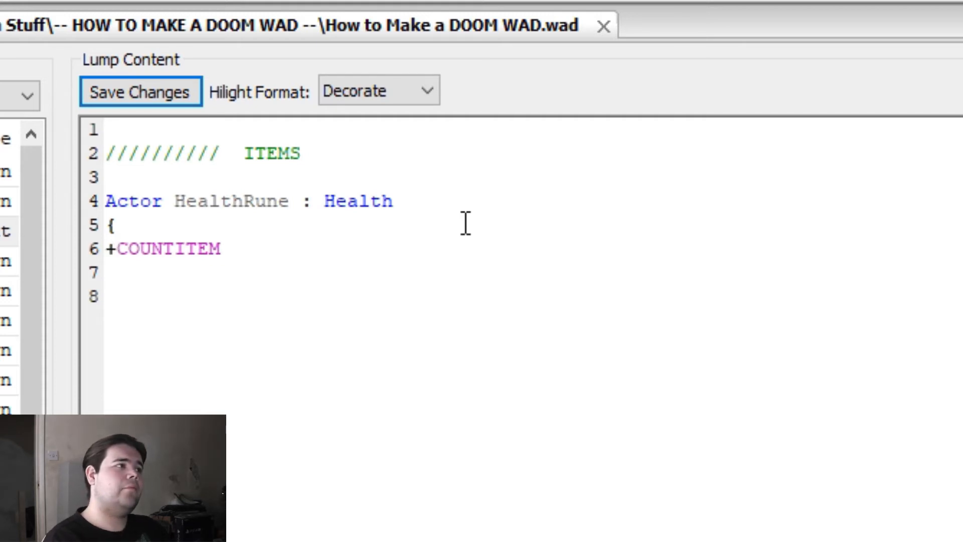
Start a second flag line with a plus sign directly below +COUNTITEM in the HealthRune actor
key("Down")
type("+A")
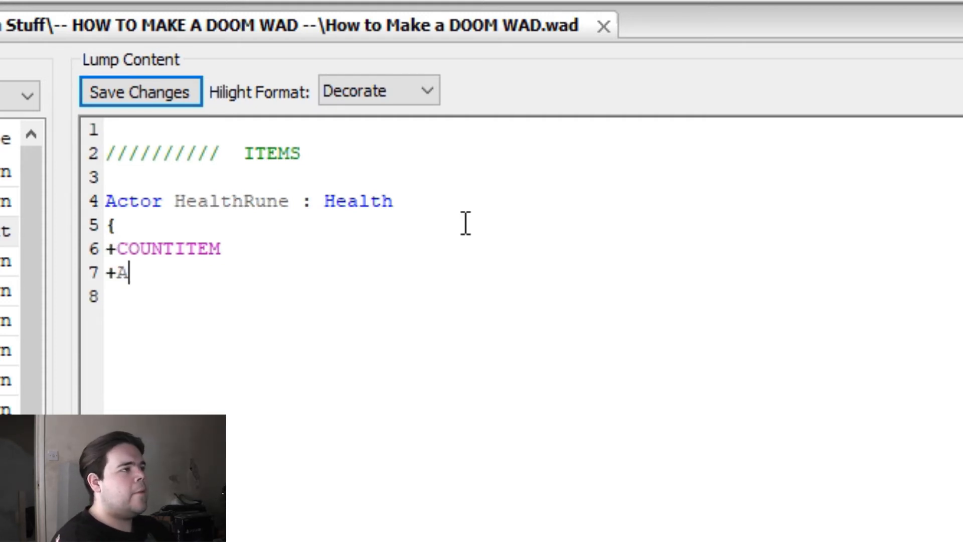
key("BackSpace")
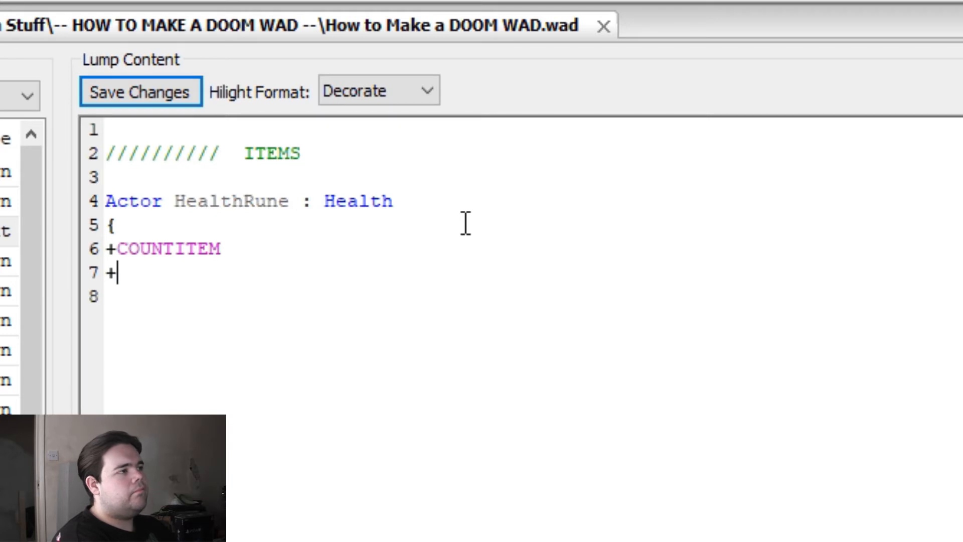
key("BackSpace")
type("+")
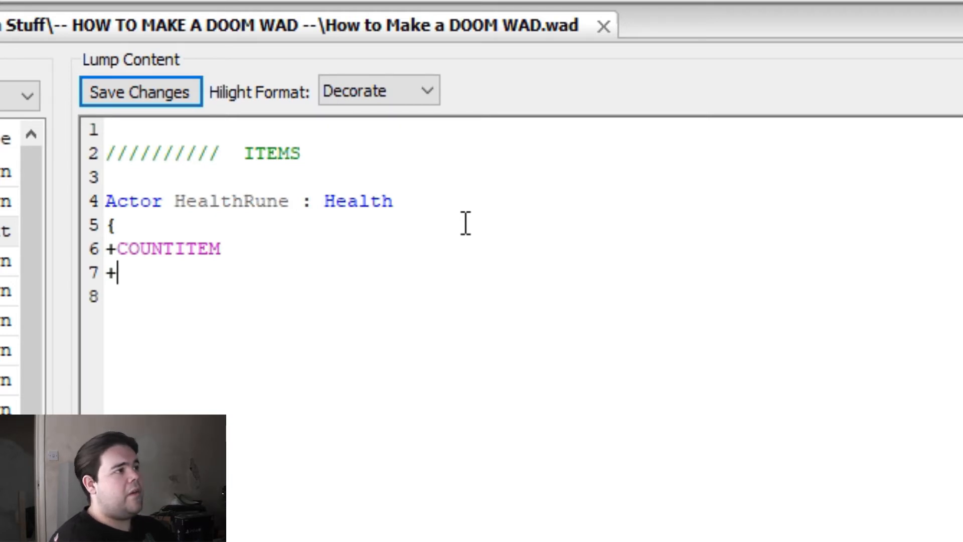
type("ALWAYSPICKL")
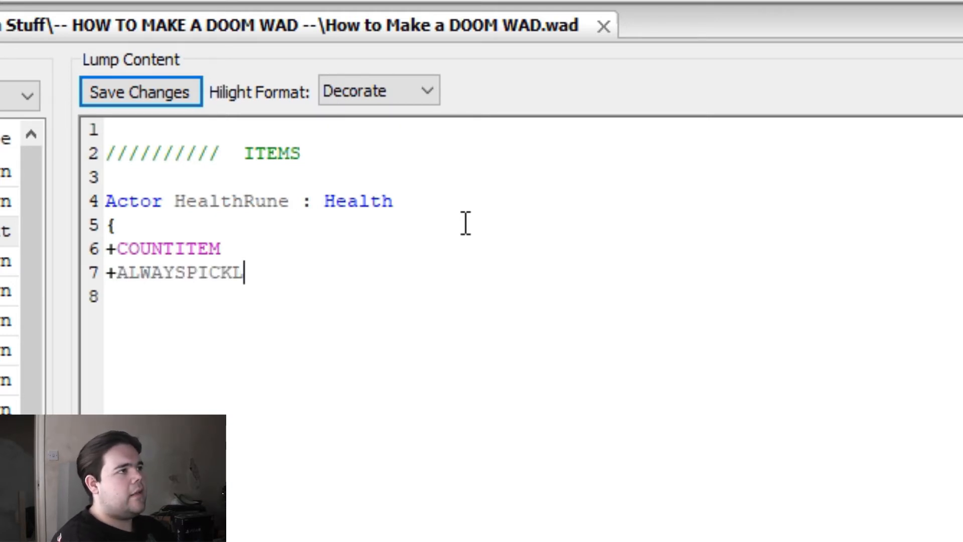
key("BackSpace")
type("UP")
key("ctrl+BackSpace")
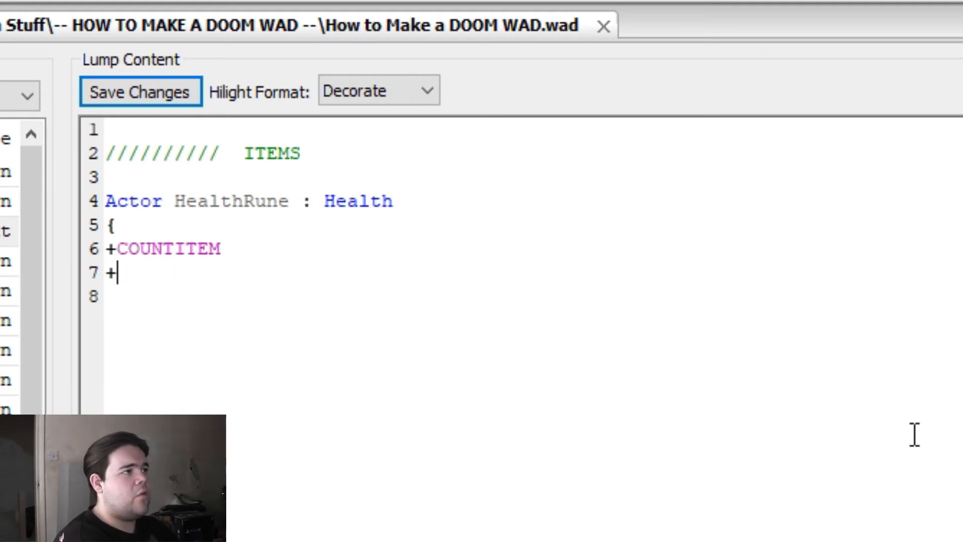
Complete the flag on the line below +COUNTITEM so that it reads +INVENTORY.ALWAYSPICKUP
type("INVE")
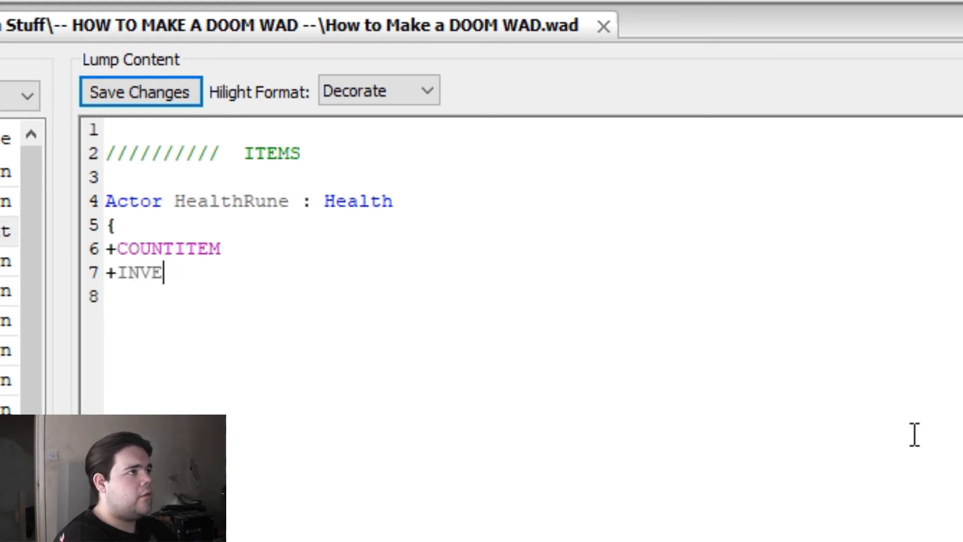
type("NTORY.ALWA")
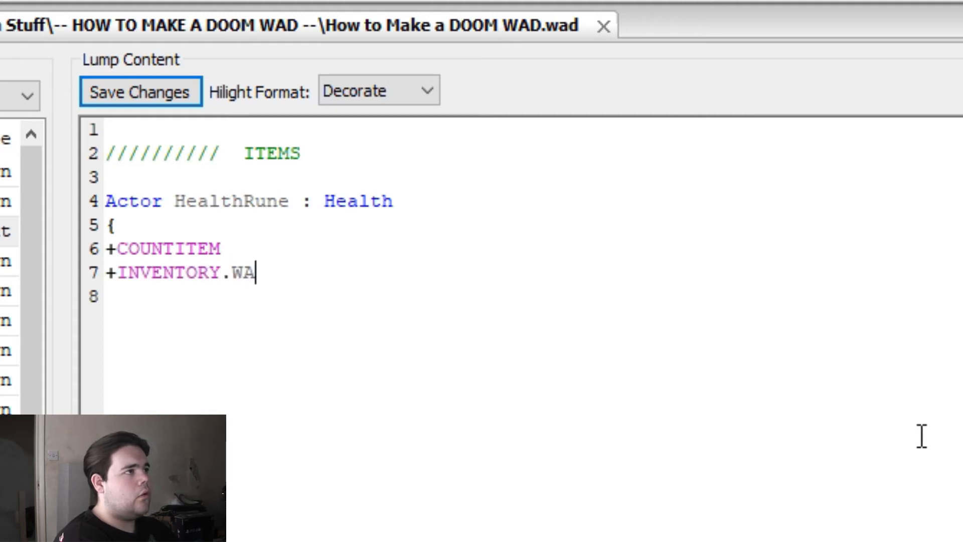
key("BackSpace")
key("BackSpace")
type("ALWAY")
type("SPIC")
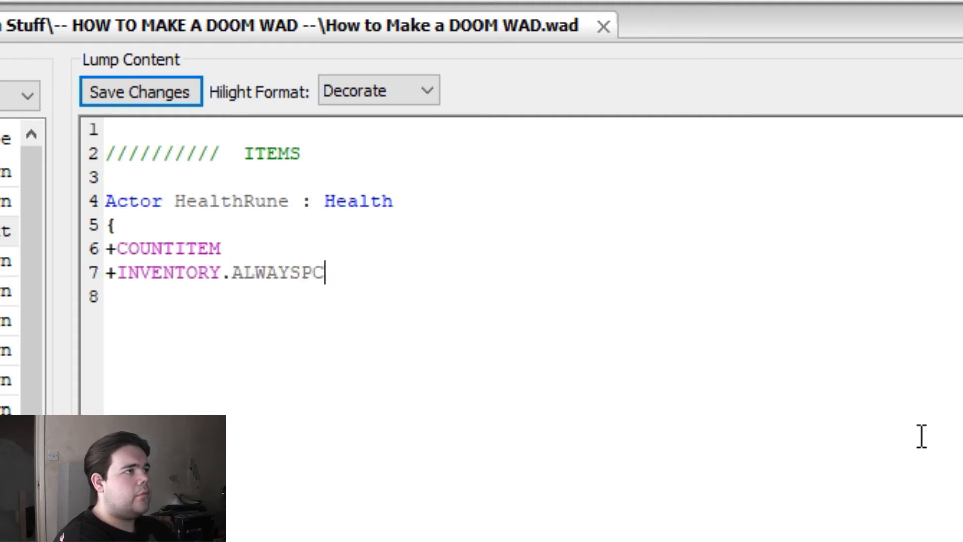
key("BackSpace")
type("ICKUP")
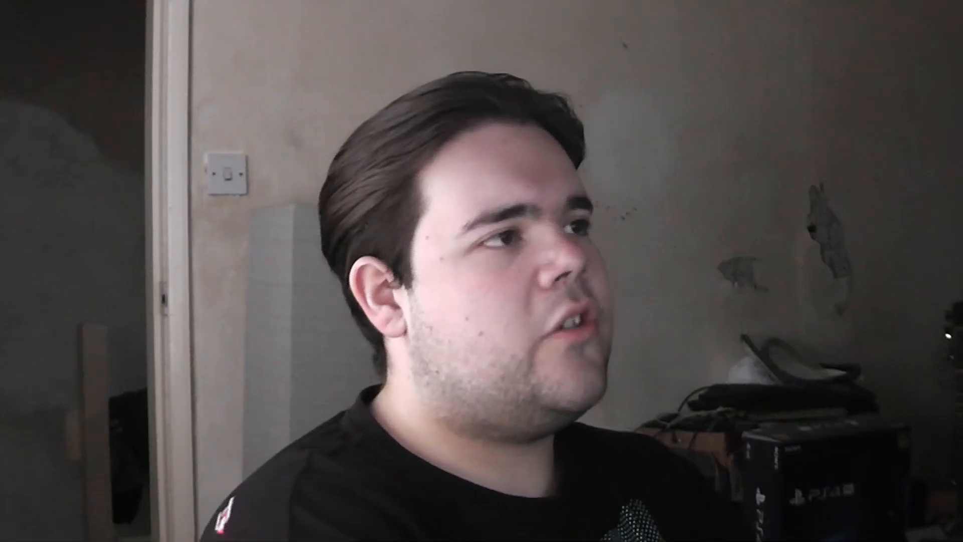